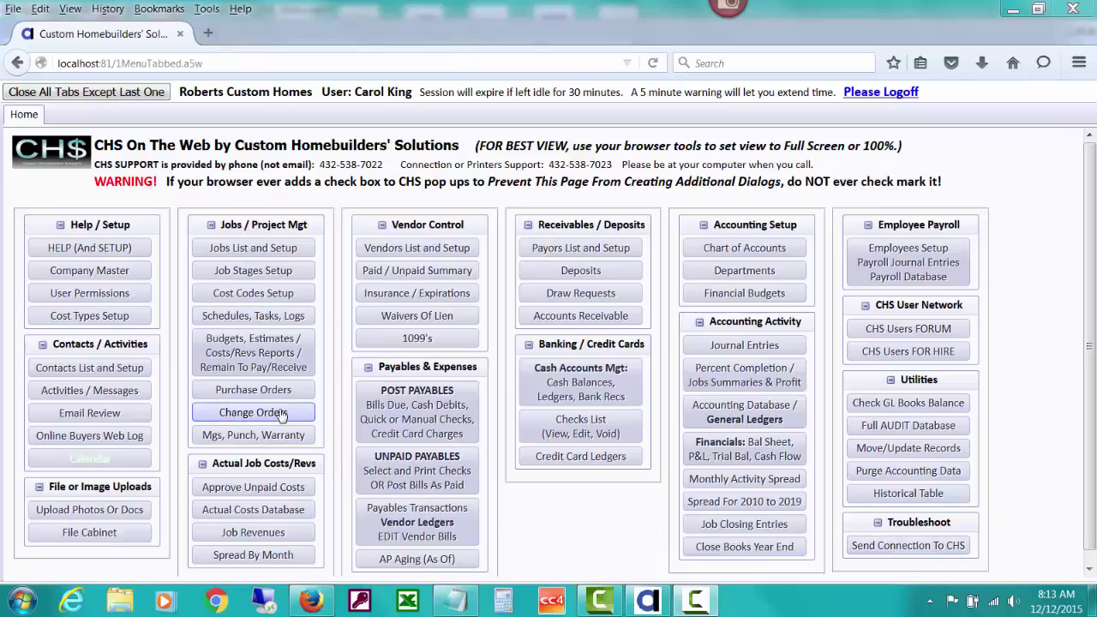
Select job VISTAV3811 in Change Orders by searching 'vis' in the job picker
click(252, 412)
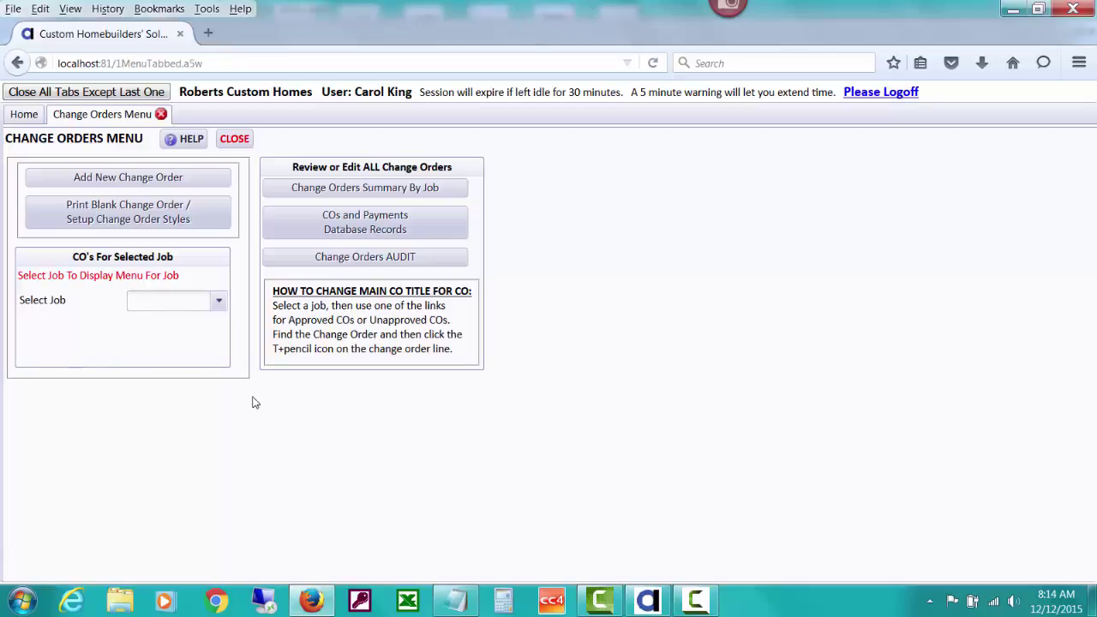
click(218, 304)
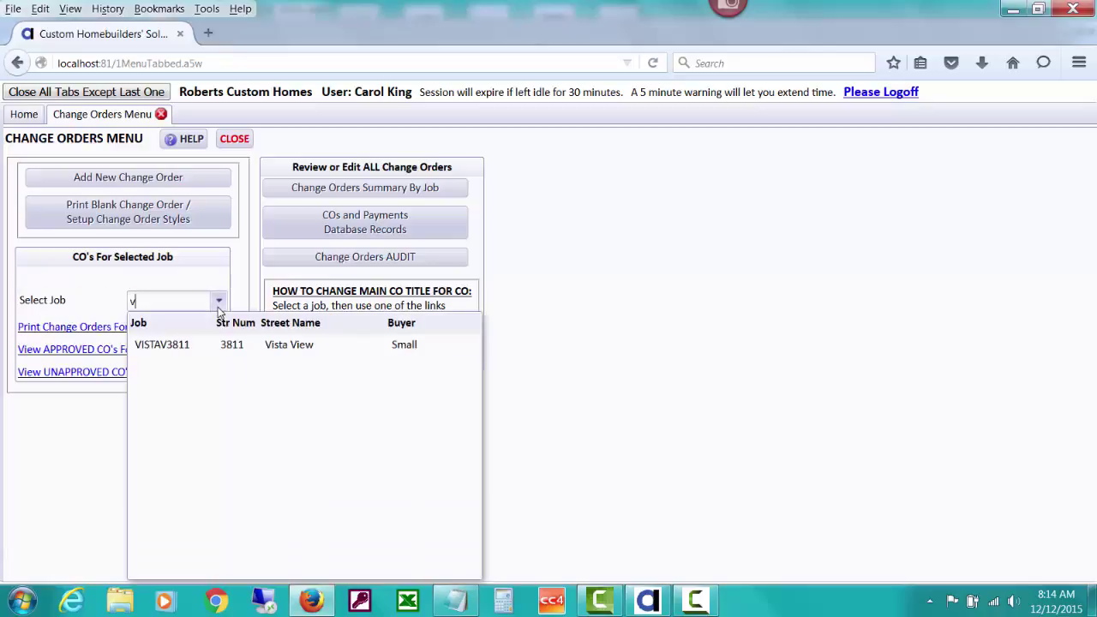
text(vis)
click(230, 345)
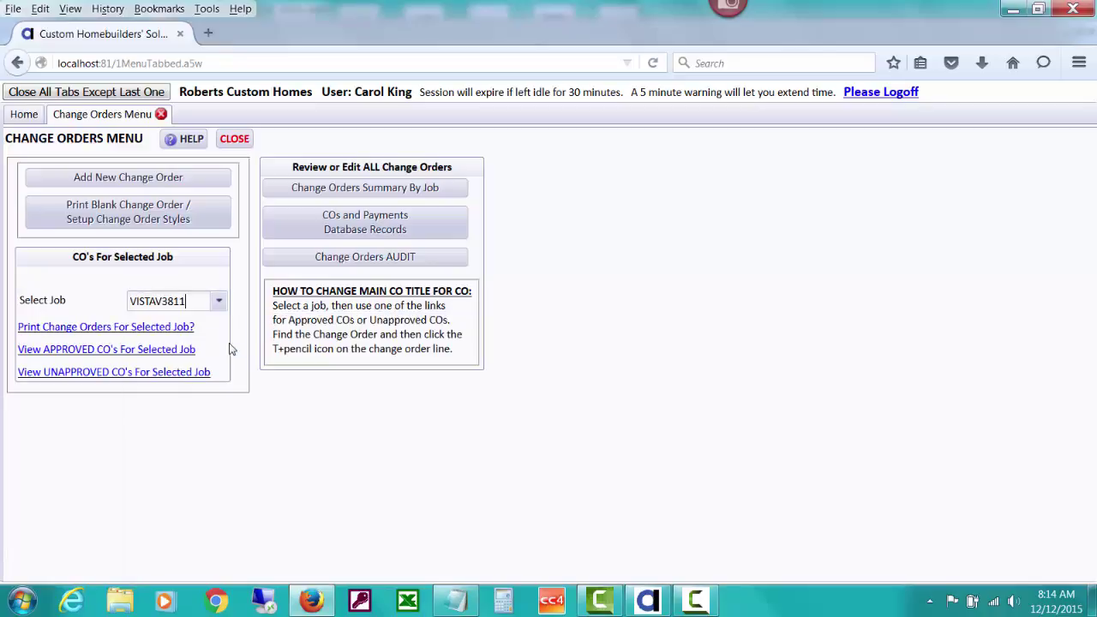
Show VISTAV3811's approved change orders and bring up their reports list
click(177, 350)
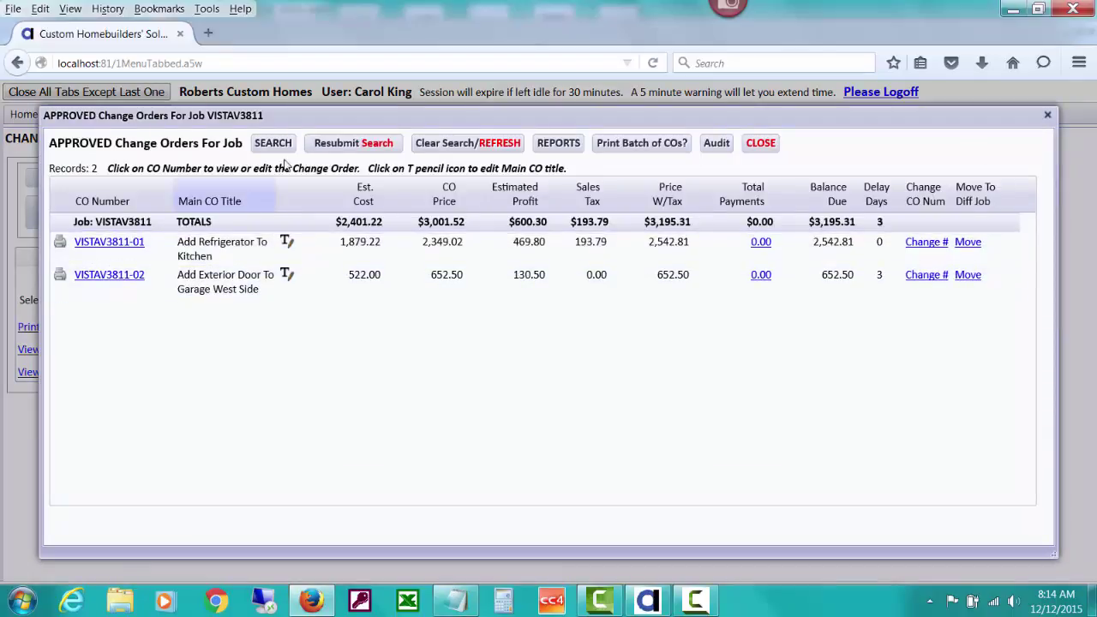
mouse_move(389, 117)
mouse_down()
mouse_move(565, 115)
mouse_move(386, 111)
mouse_up()
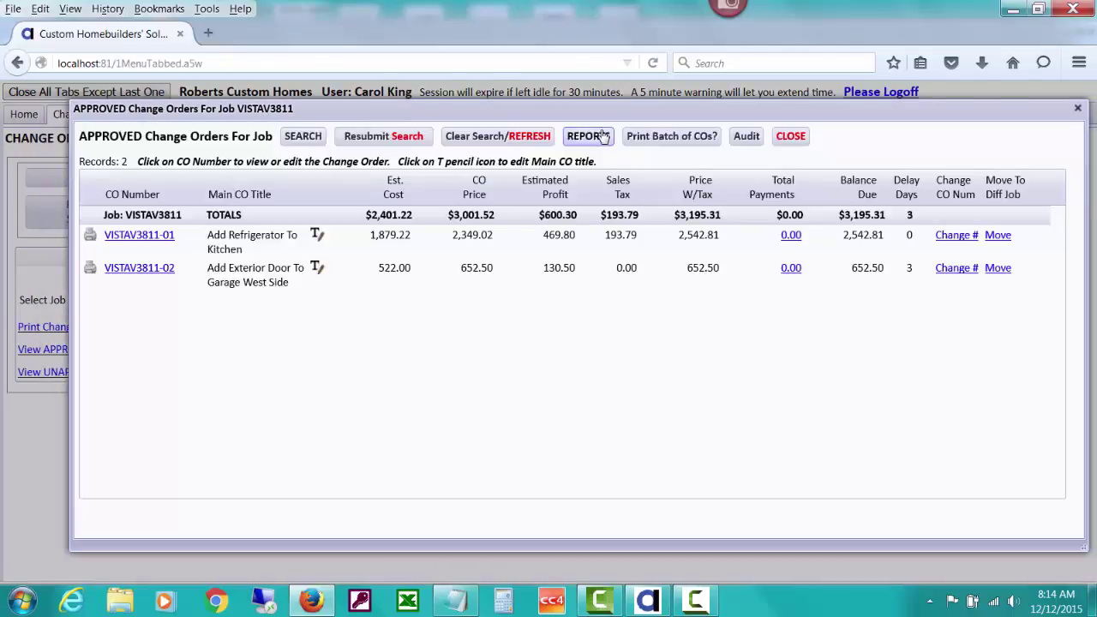
click(603, 137)
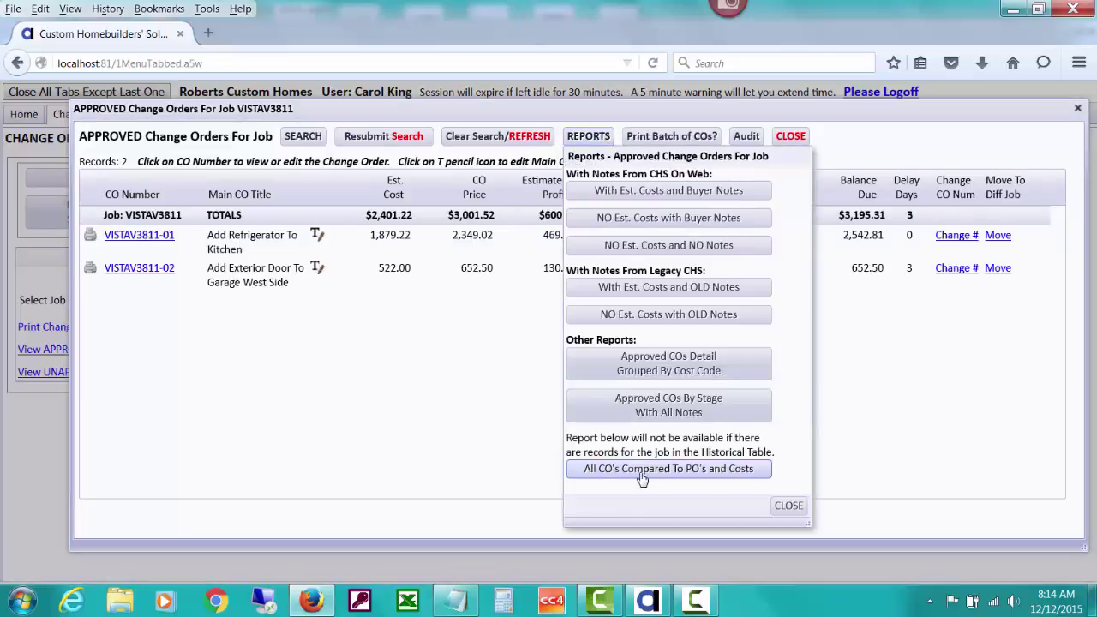
Run the All CO's Compared To PO's and Costs report and scroll its table
click(726, 473)
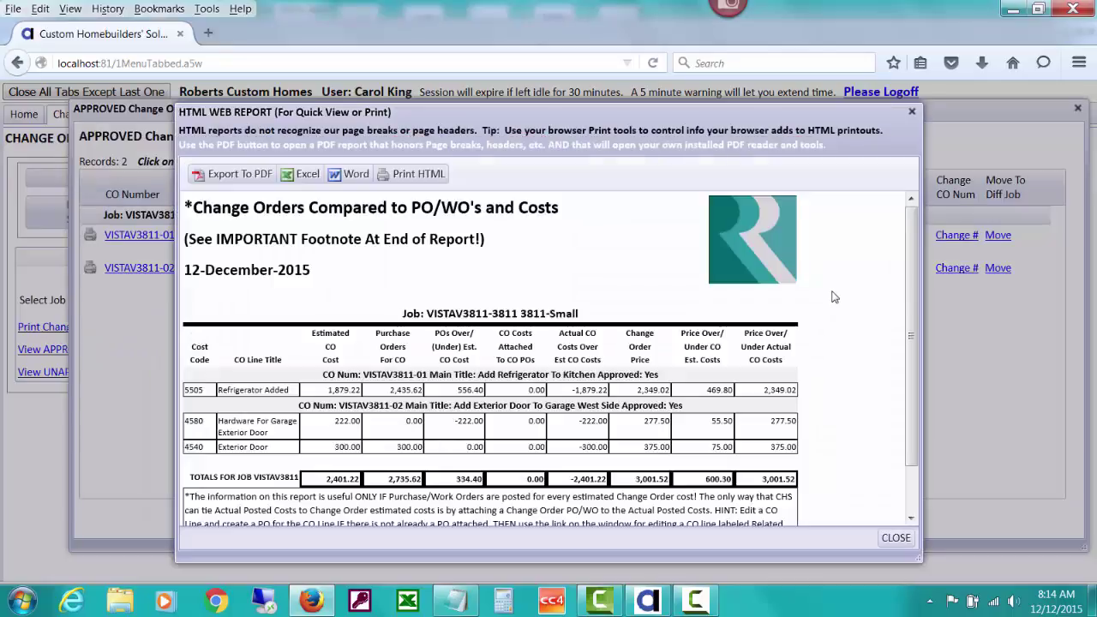
mouse_move(909, 280)
mouse_down()
mouse_move(910, 299)
mouse_move(911, 280)
mouse_up()
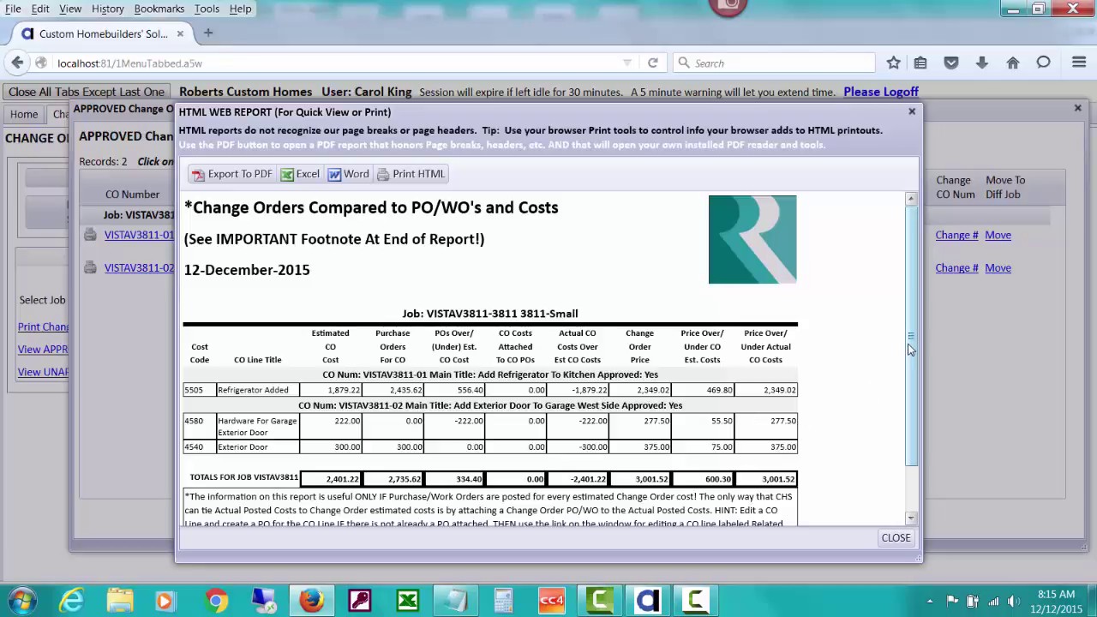
scroll(903, 347, down, 1)
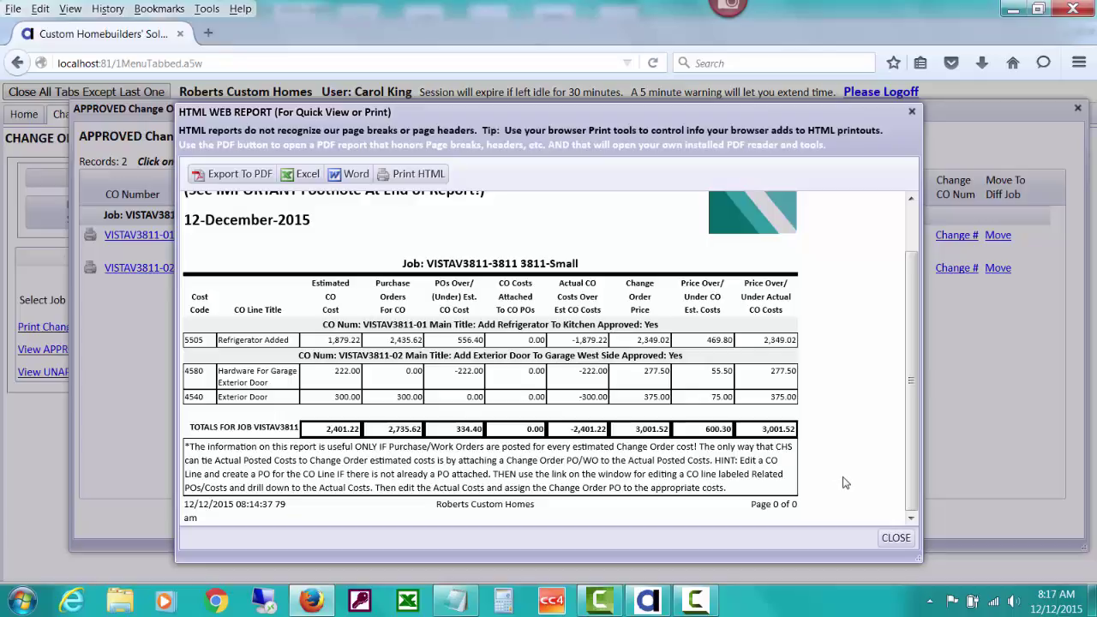
Close the comparison report, rerun it from the reports list, then close it again
click(888, 538)
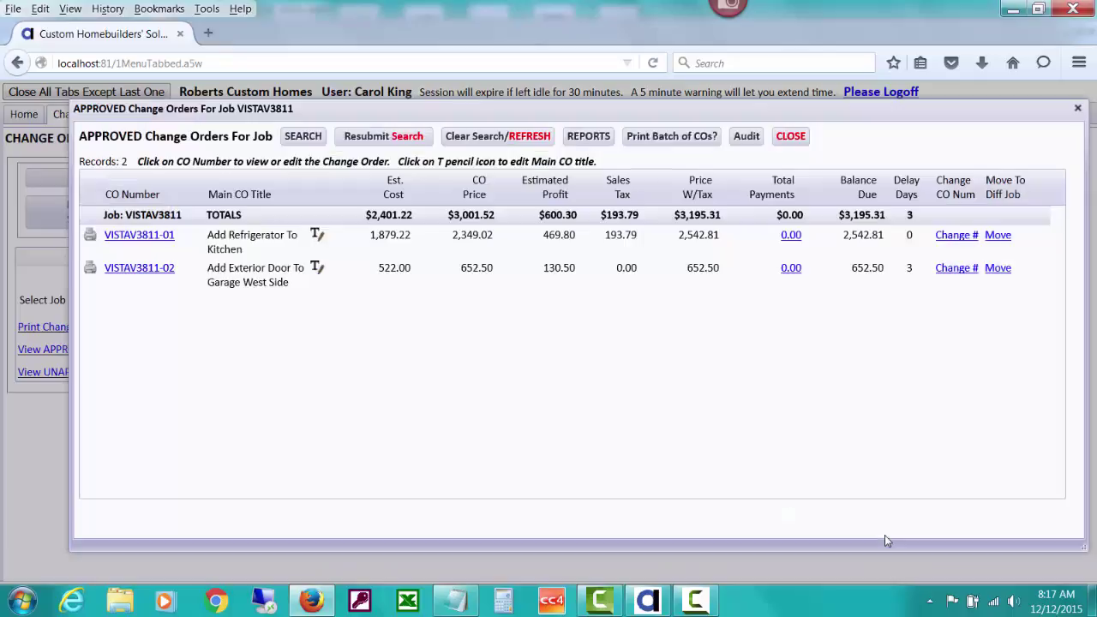
click(599, 140)
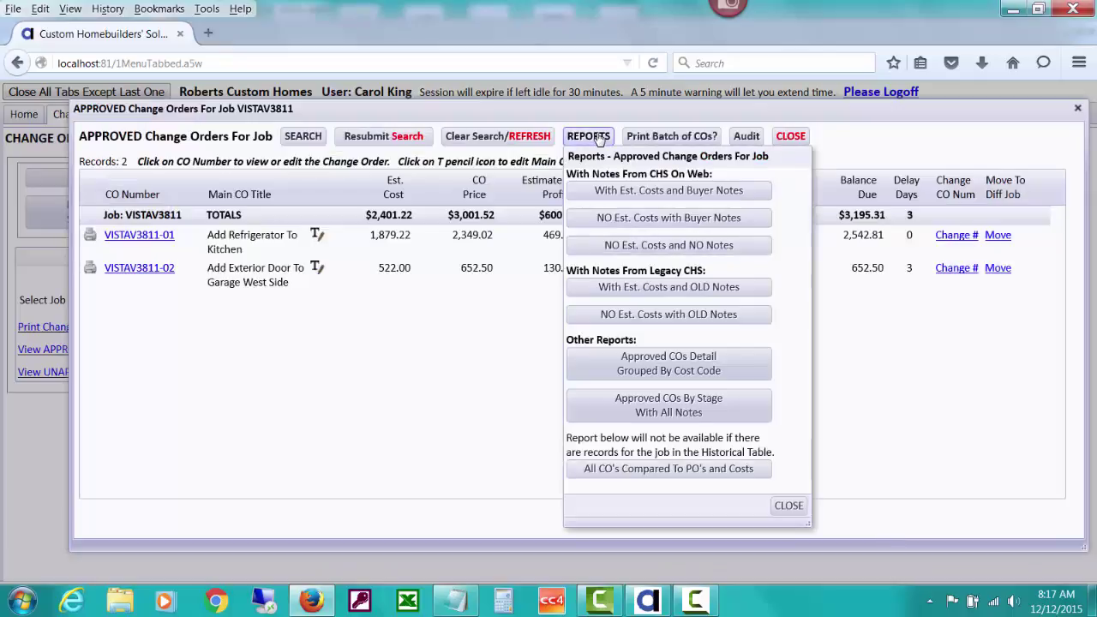
click(615, 469)
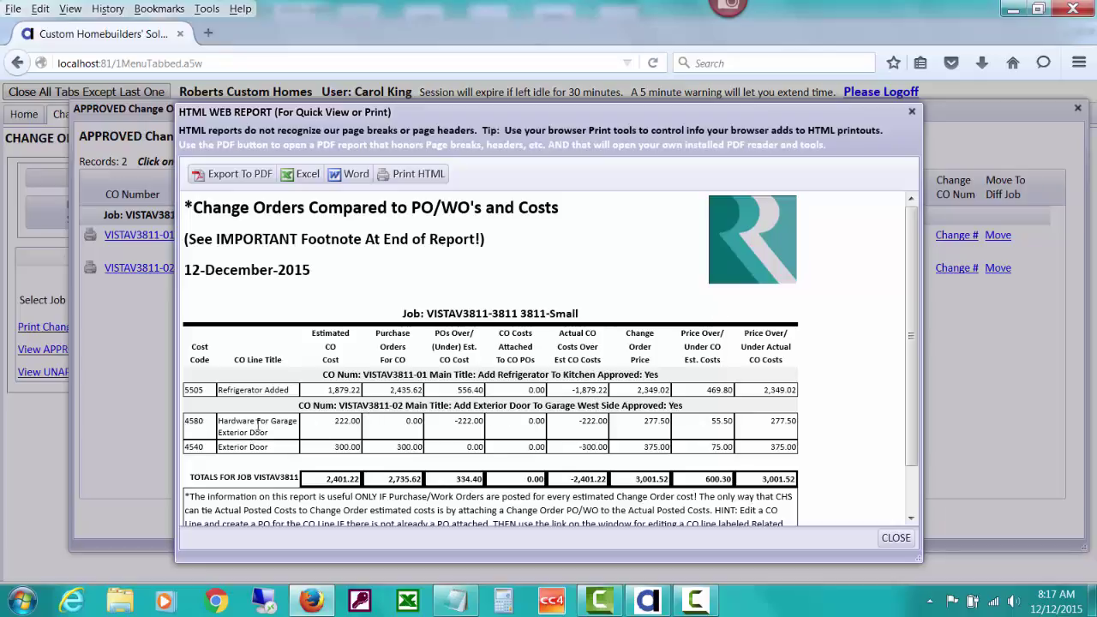
click(895, 538)
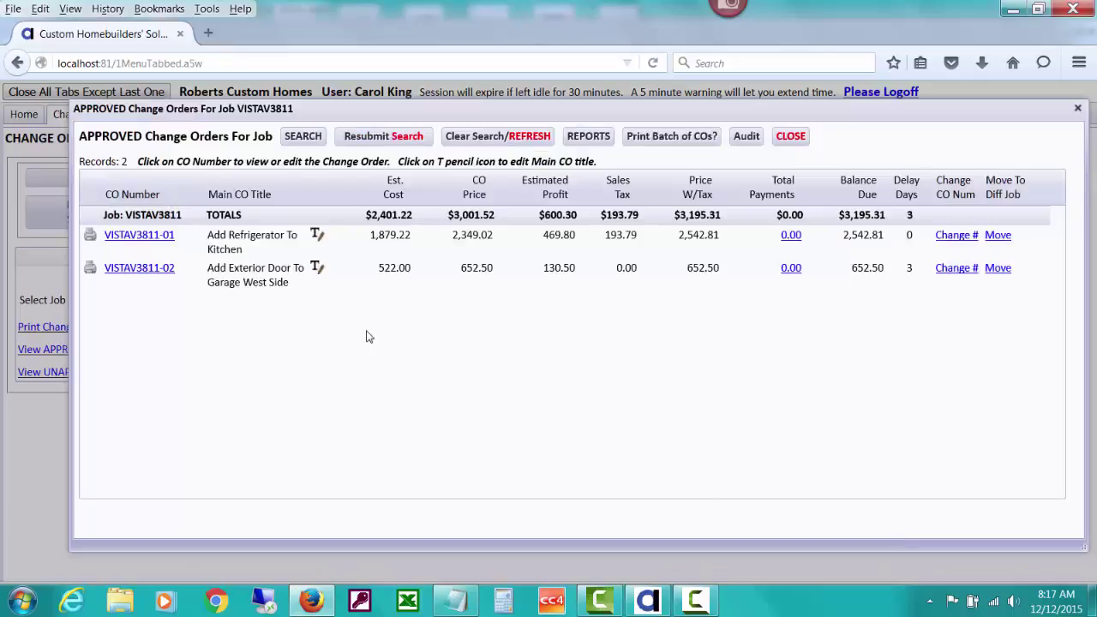
Open VISTAV3811-02 and confirm the Exterior Door line has one attached 300.00 PO
click(150, 269)
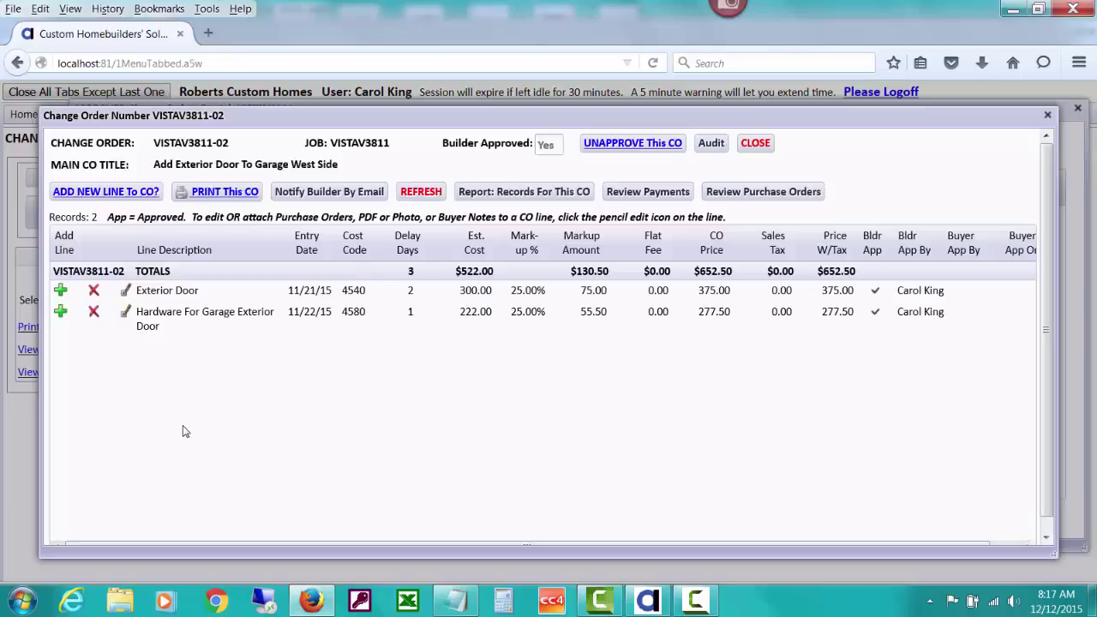
click(125, 291)
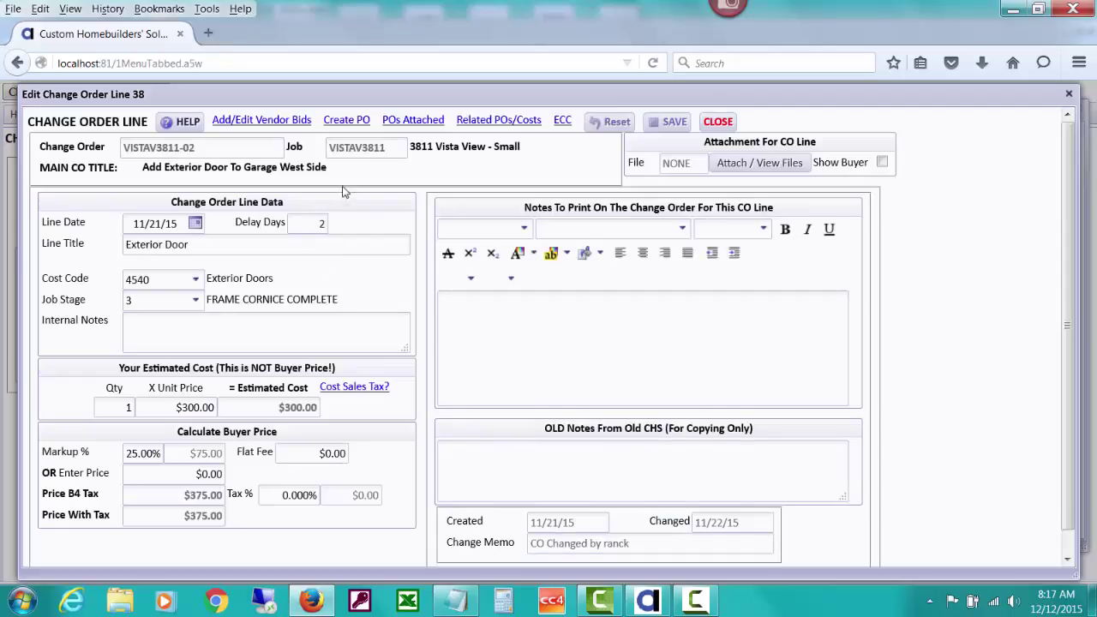
click(415, 121)
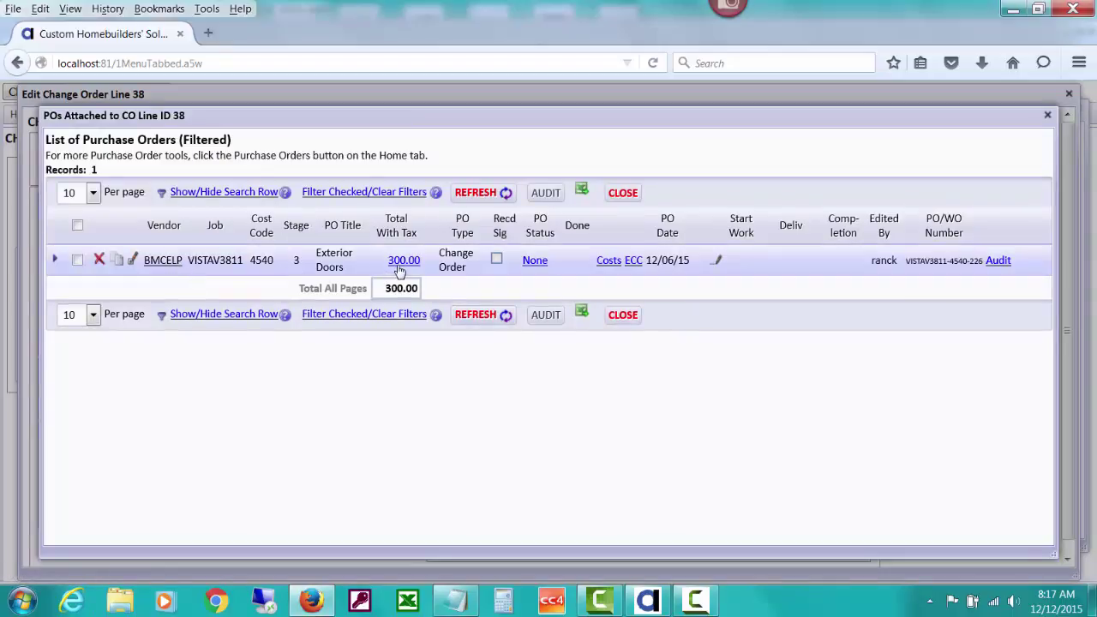
click(623, 192)
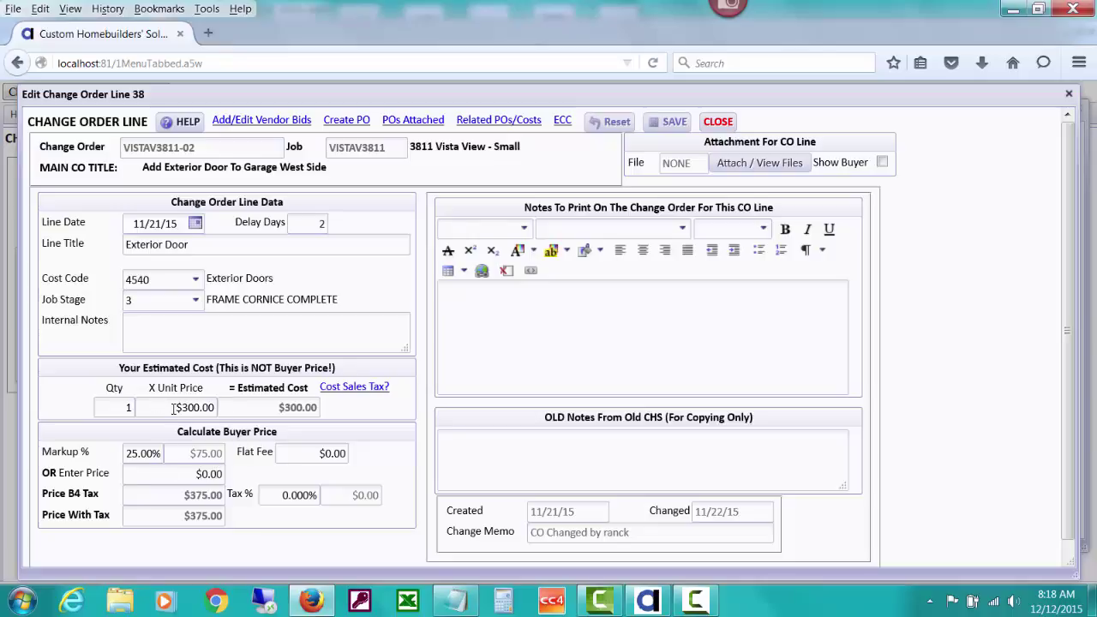
click(717, 122)
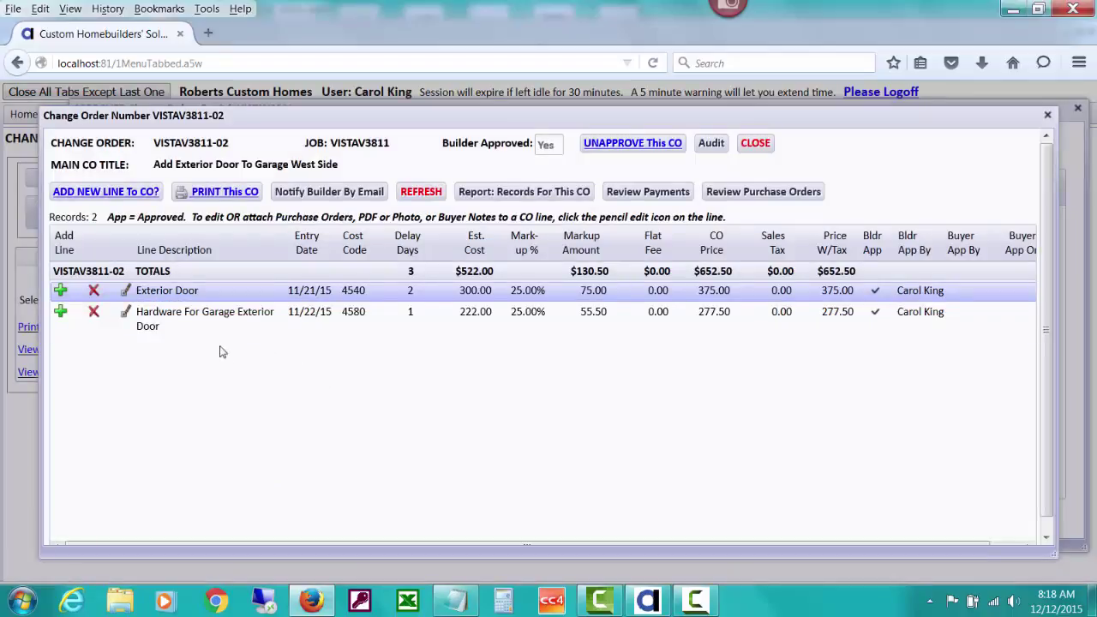
Edit the Hardware For Garage Exterior Door line and confirm it has no attached POs
click(126, 315)
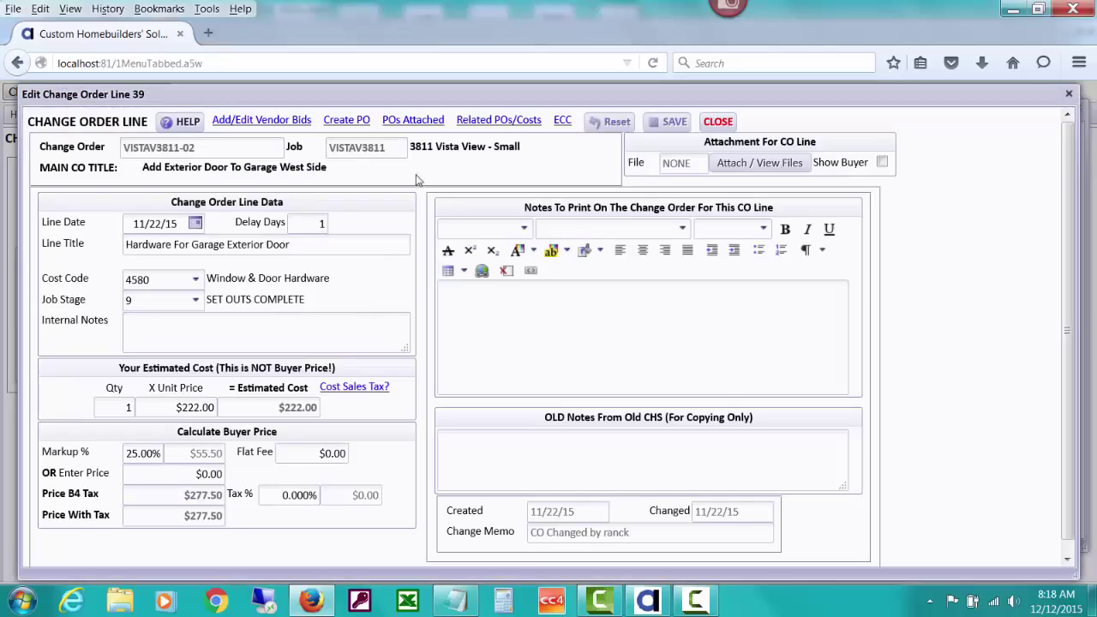
click(413, 121)
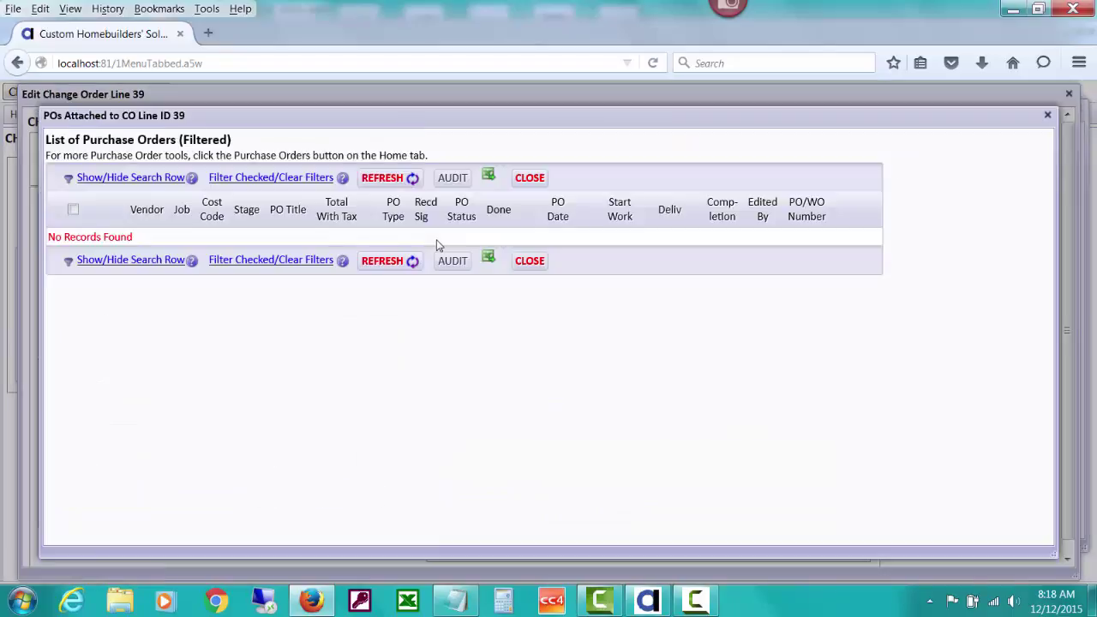
click(528, 261)
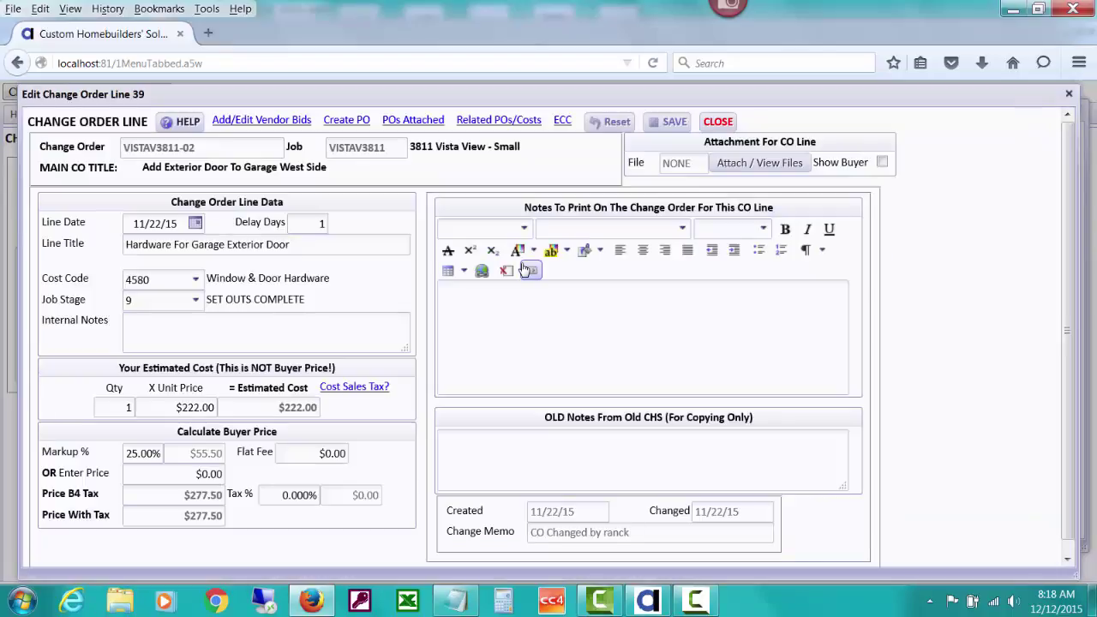
Open the vendors-for-bids list from Vendor Bids and scroll to cost code 4580 vendors
click(252, 121)
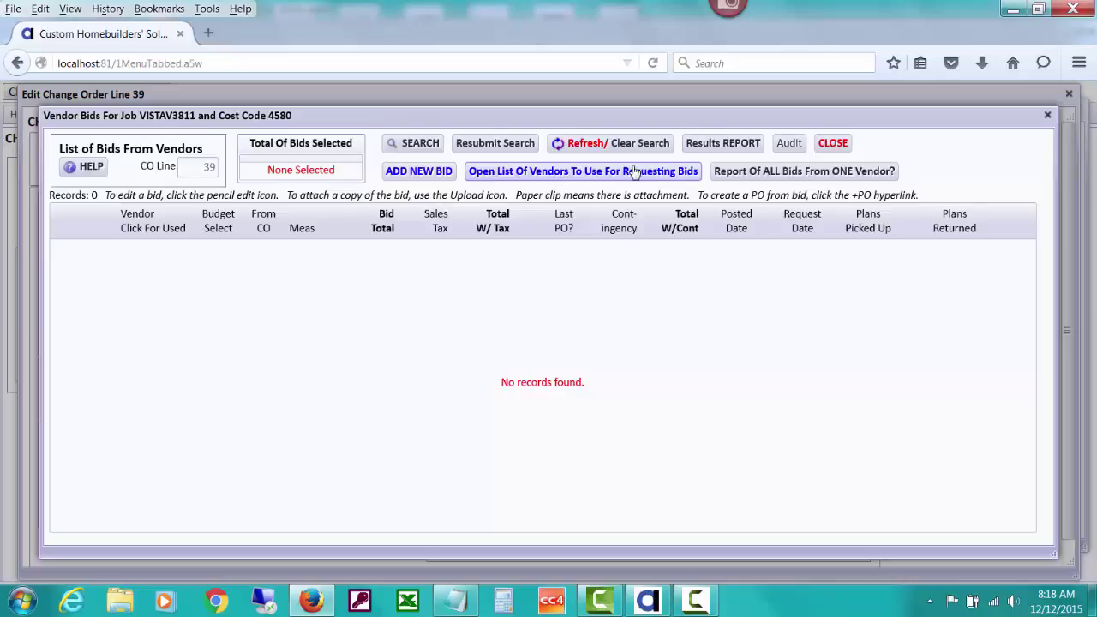
click(515, 171)
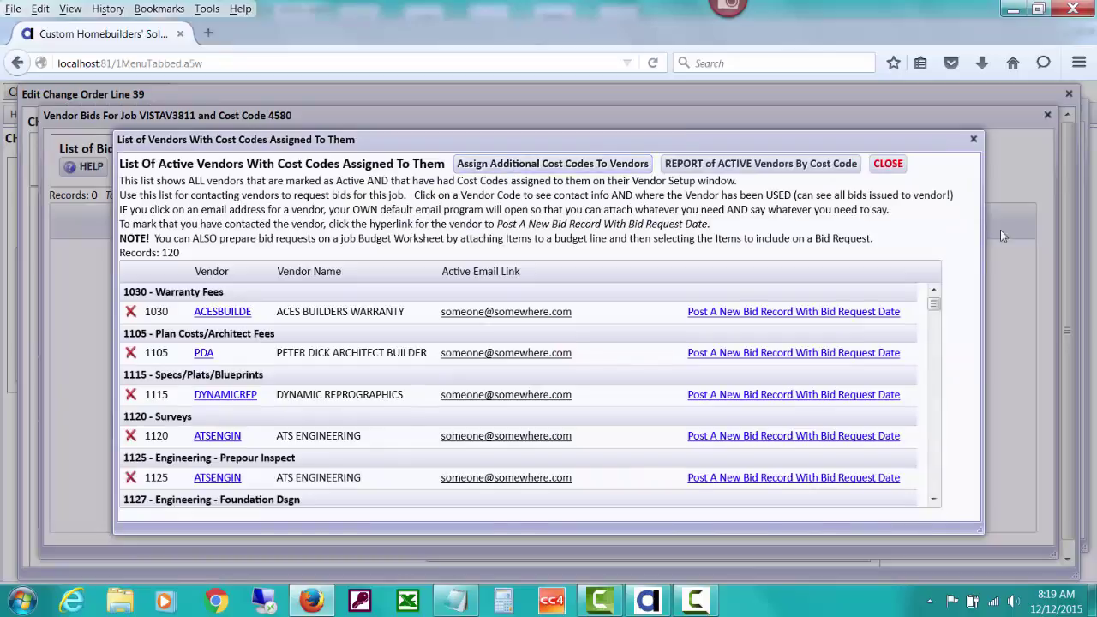
drag(934, 305, 938, 417)
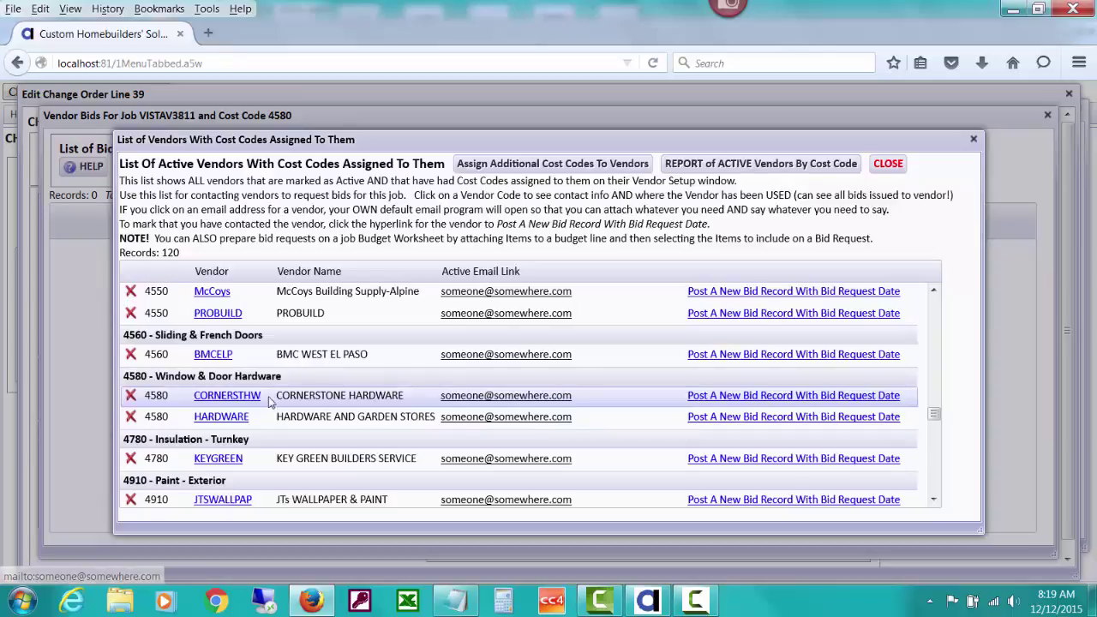
Review Cornerstone Hardware's details and post a new zero bid request for it
click(227, 395)
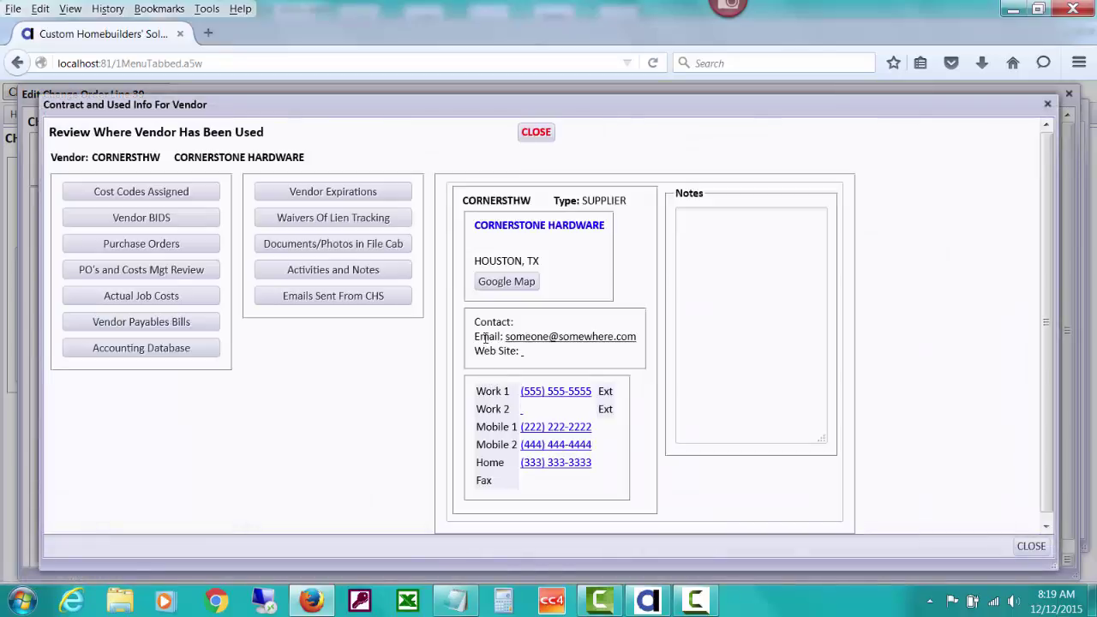
click(536, 132)
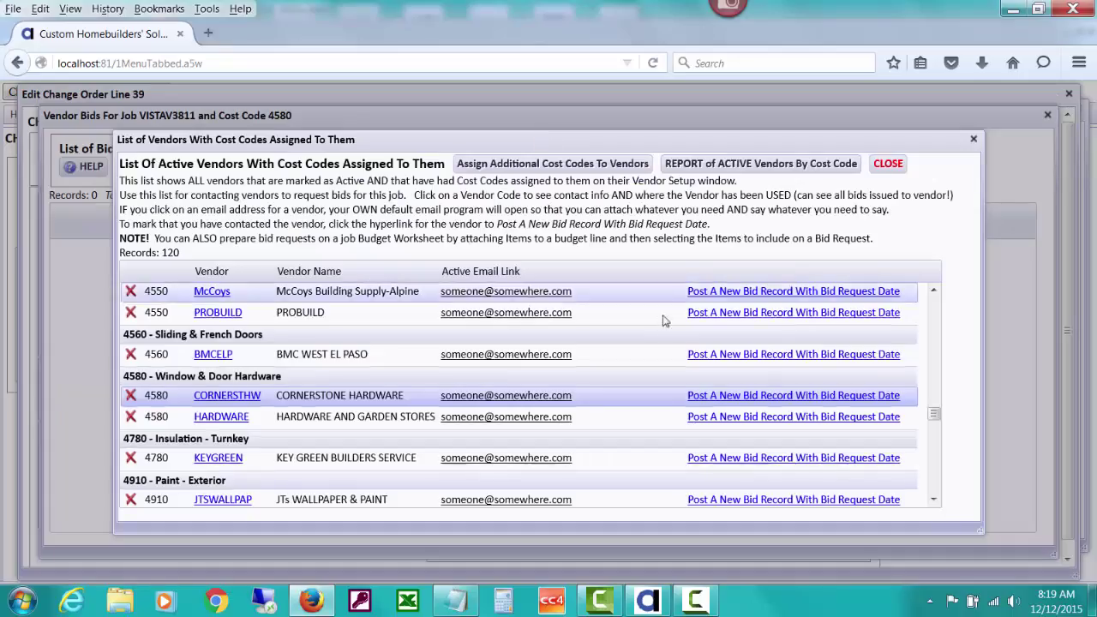
click(749, 399)
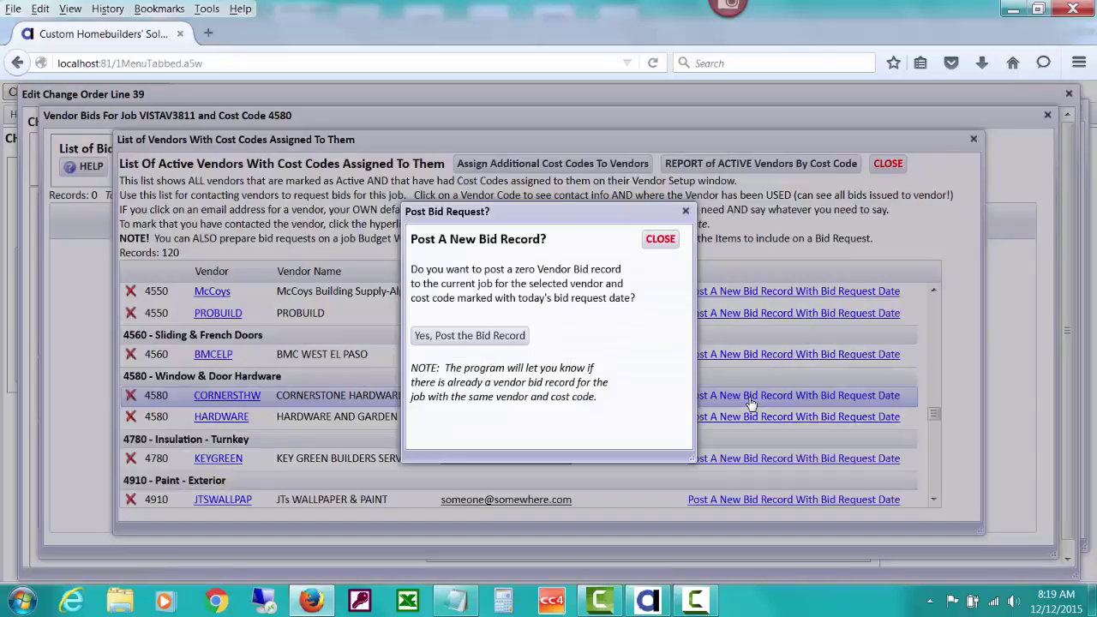
click(490, 340)
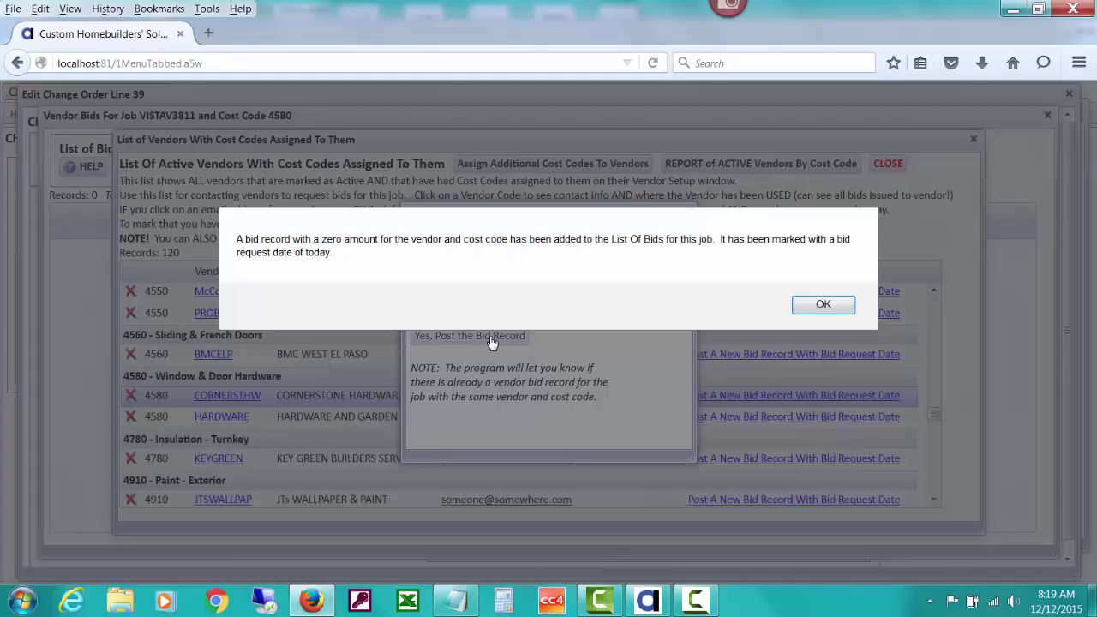
click(801, 310)
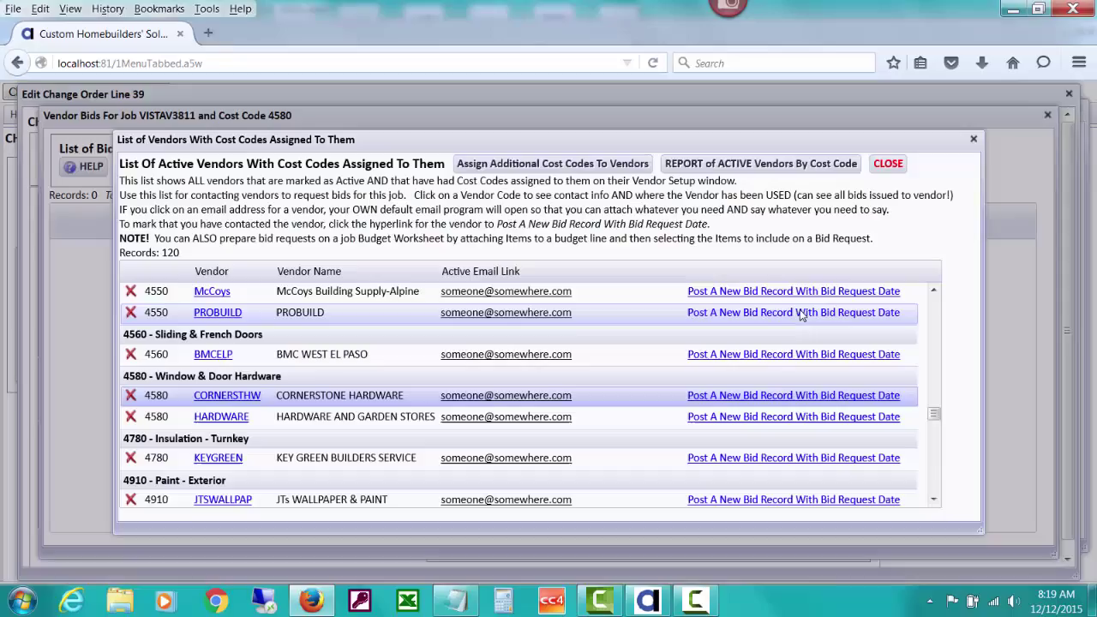
click(888, 164)
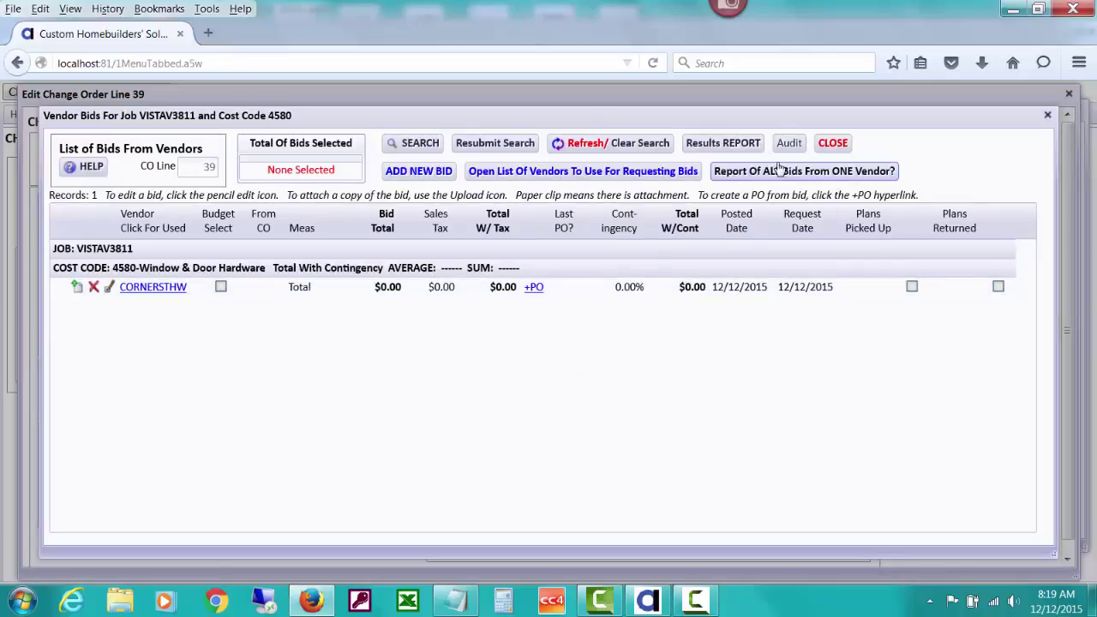
Price the CORNERSTHW 4580 bid at $185.00 with 8.25% sales tax and save it
drag(763, 120, 753, 467)
drag(515, 460, 540, 107)
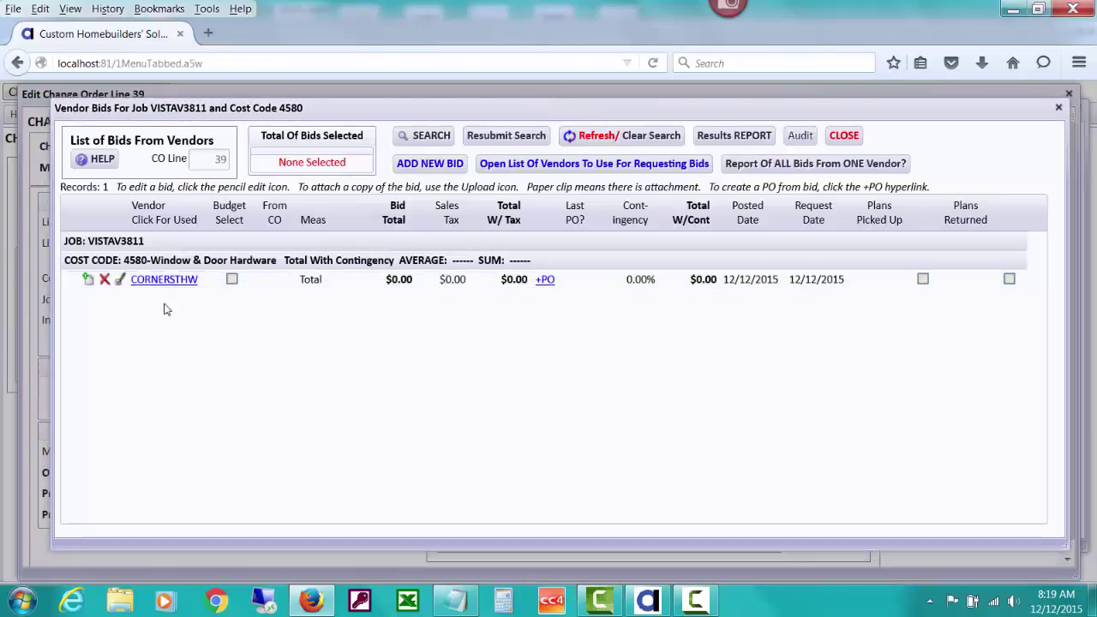
click(127, 288)
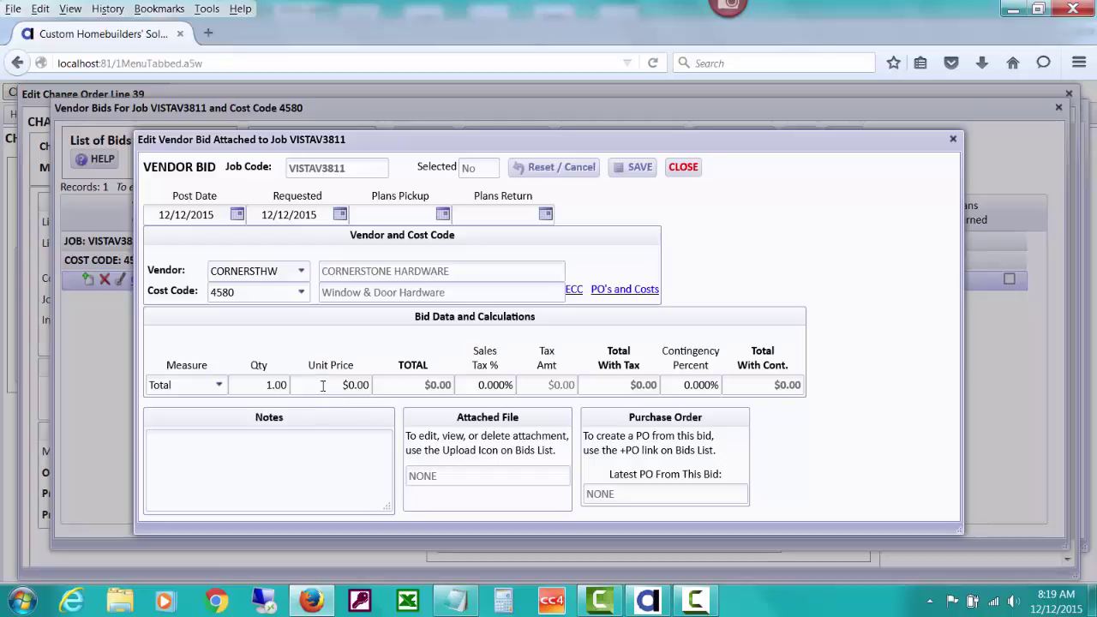
click(385, 384)
text(190)
key(Tab)
text(8.25)
key(Tab)
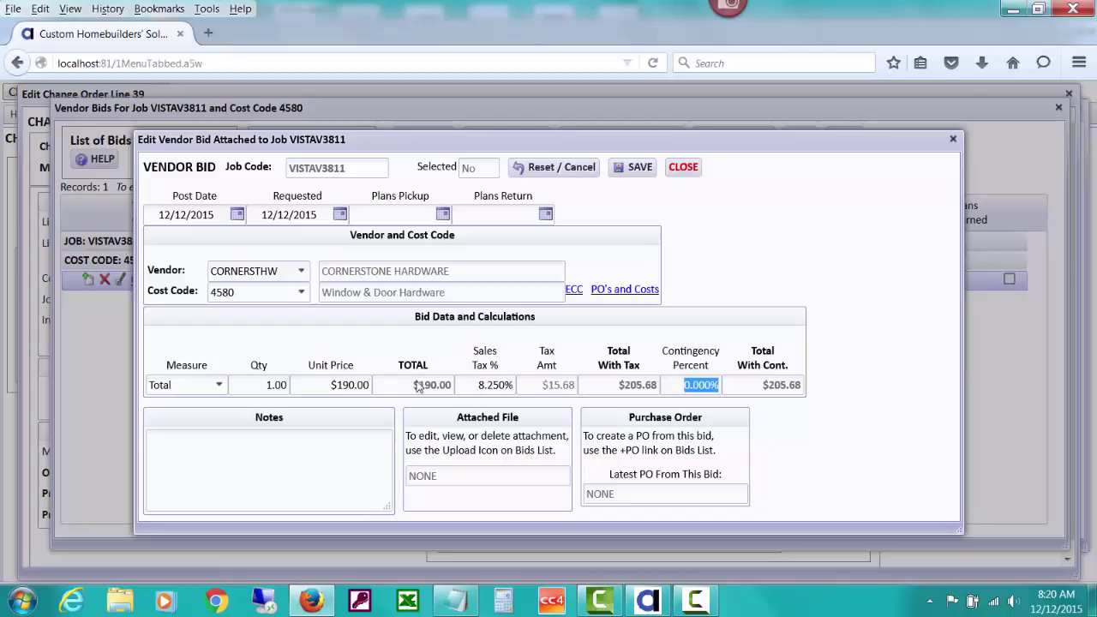
click(350, 384)
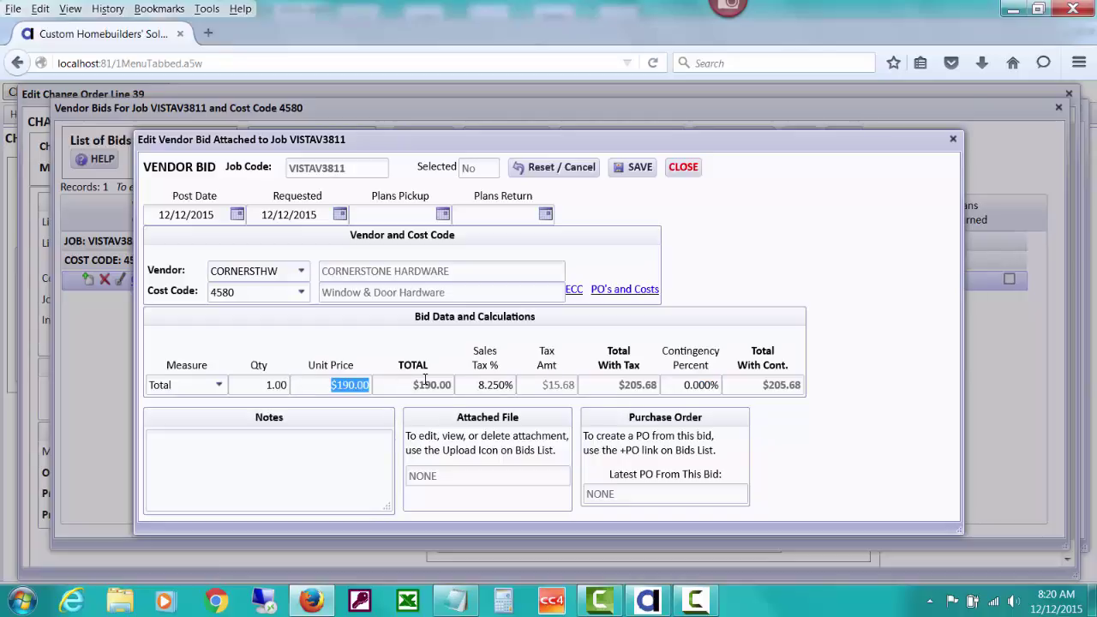
text(185)
key(Tab)
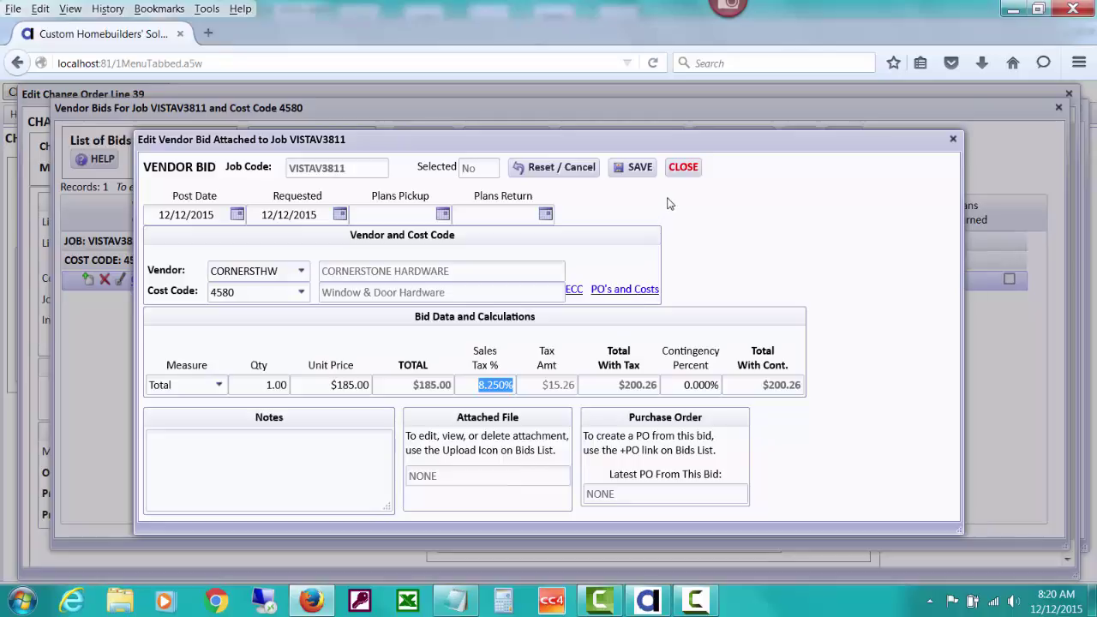
click(638, 171)
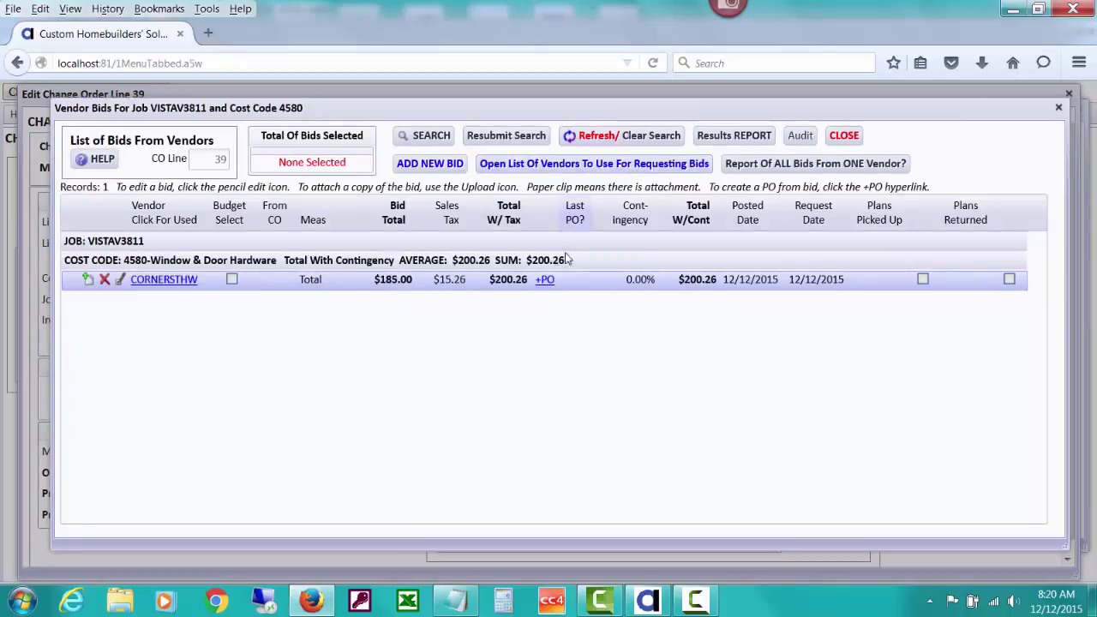
Close the vendor bids list, reopen it, and close it again to return to line 39
click(545, 280)
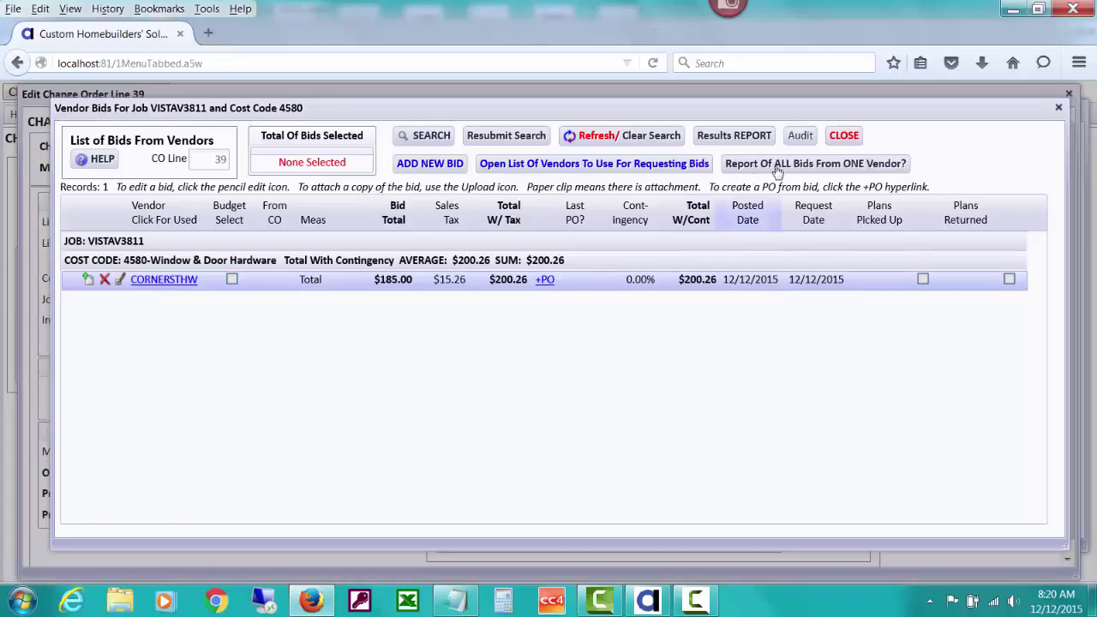
click(844, 135)
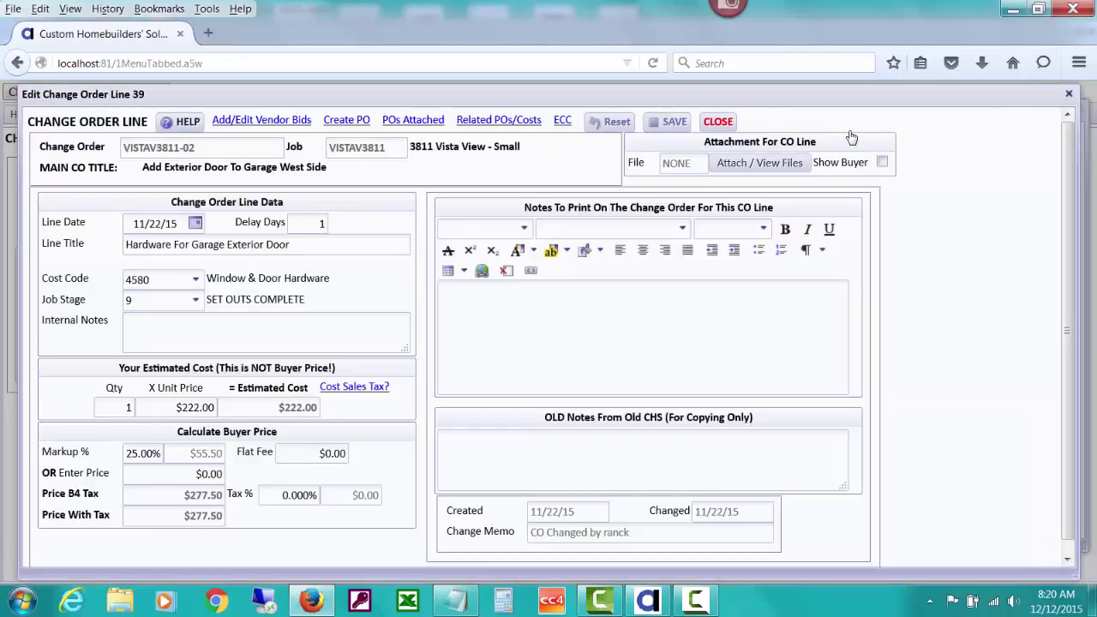
click(274, 125)
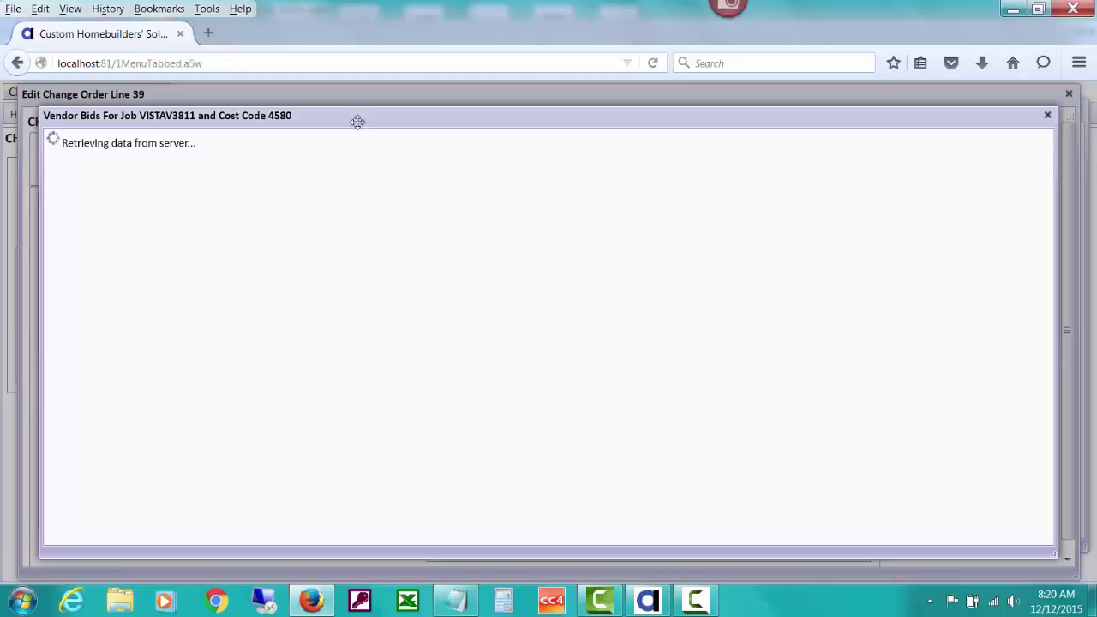
drag(374, 114, 431, 117)
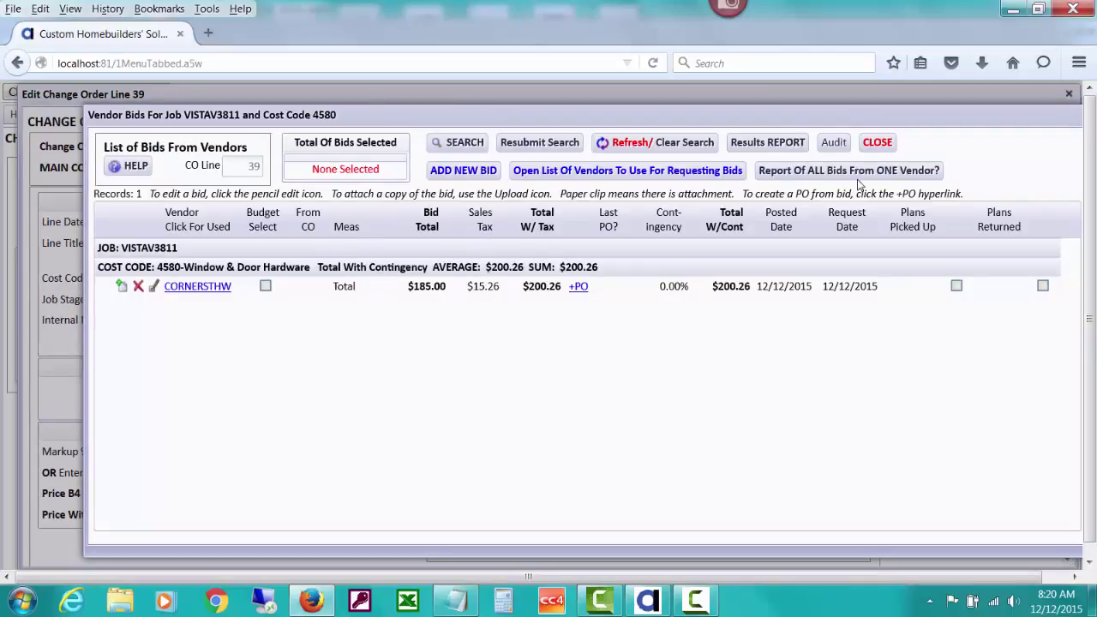
click(876, 142)
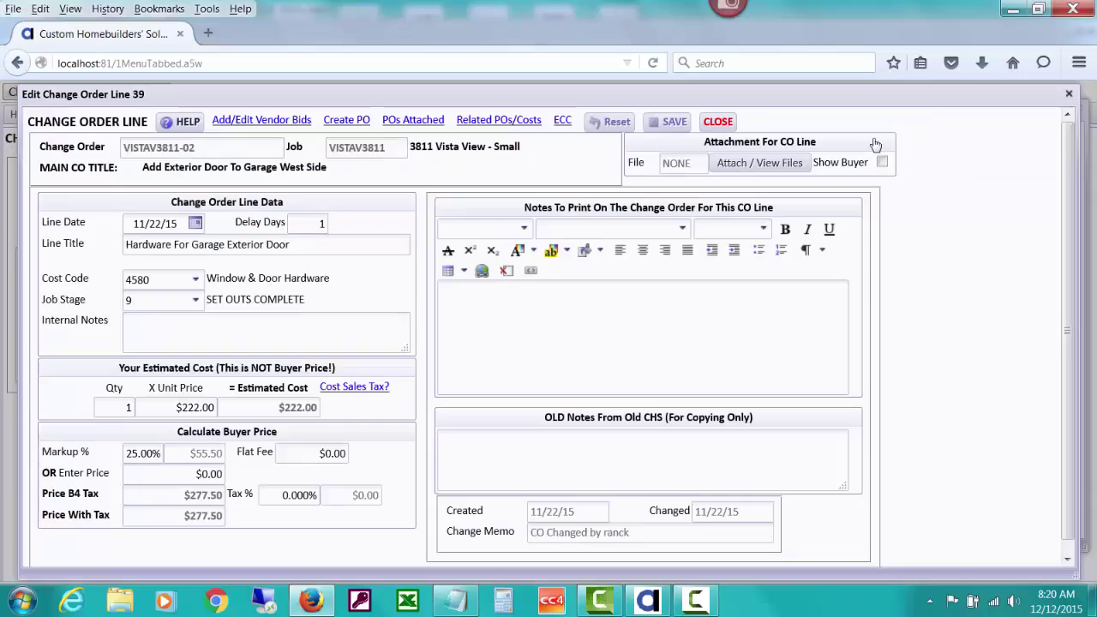
Create a Cornerstone Hardware PO for line 39 at $185 unit price with 8.25% tax
click(352, 121)
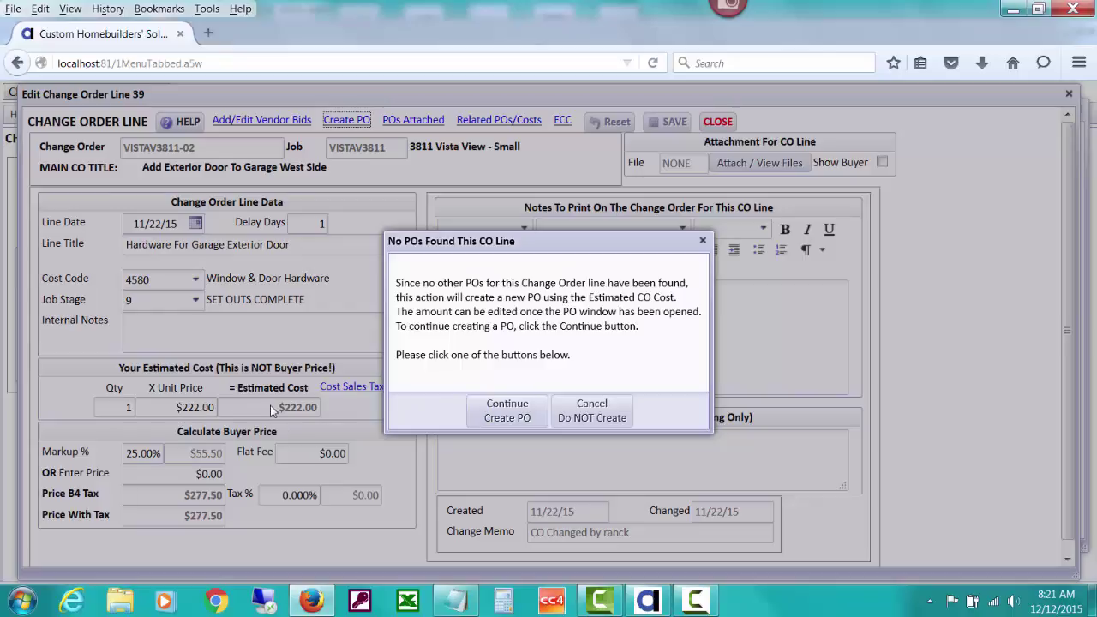
click(500, 418)
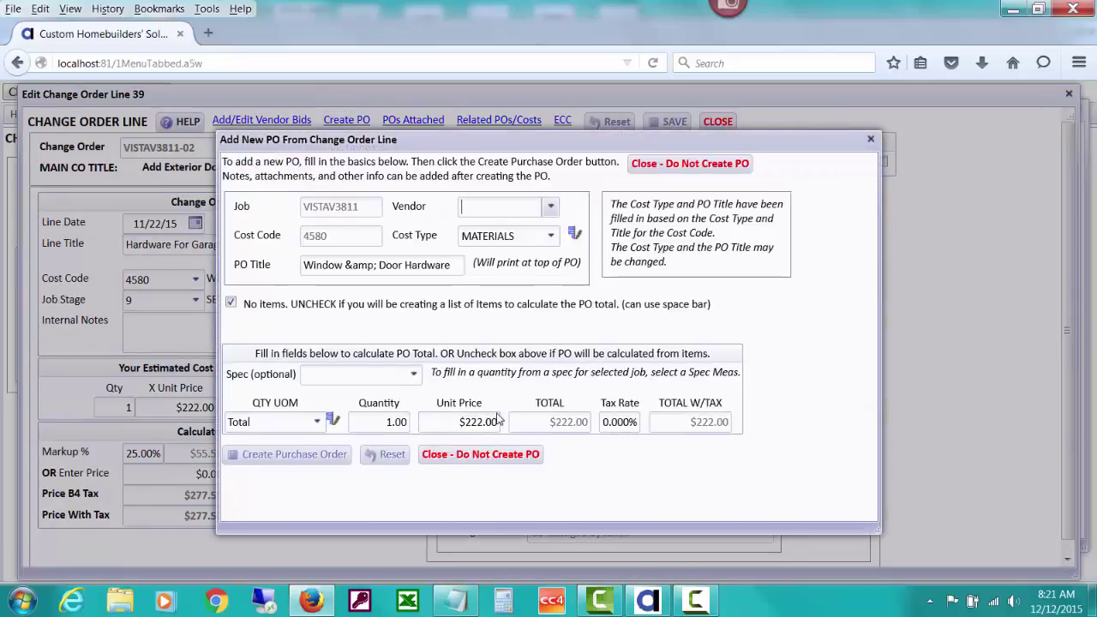
click(446, 420)
text(185)
key(Tab)
text(8.25)
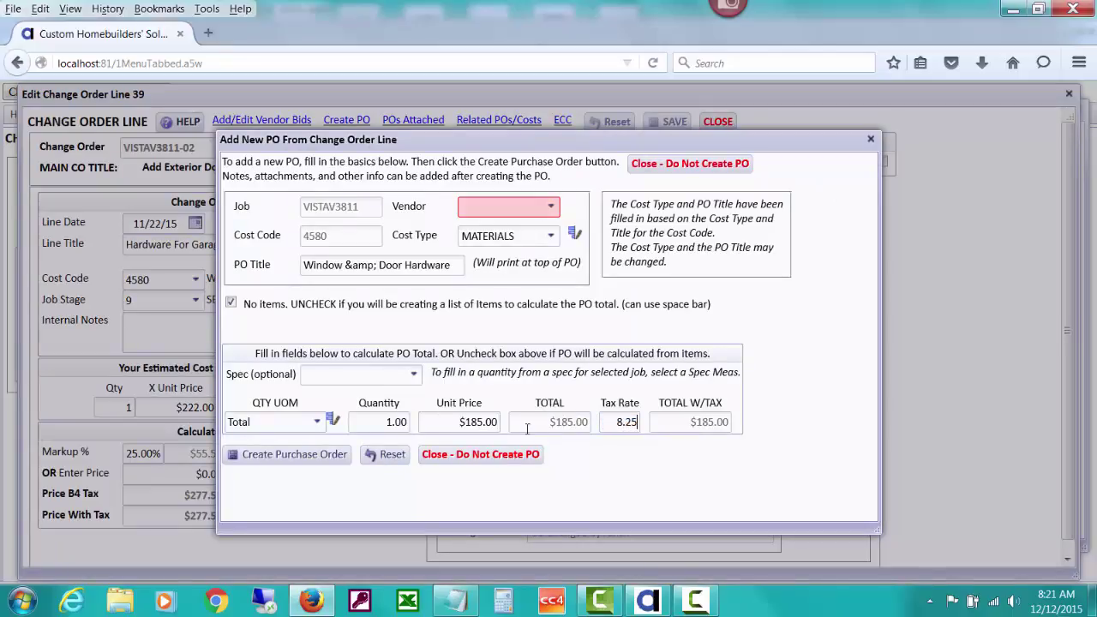
key(Tab)
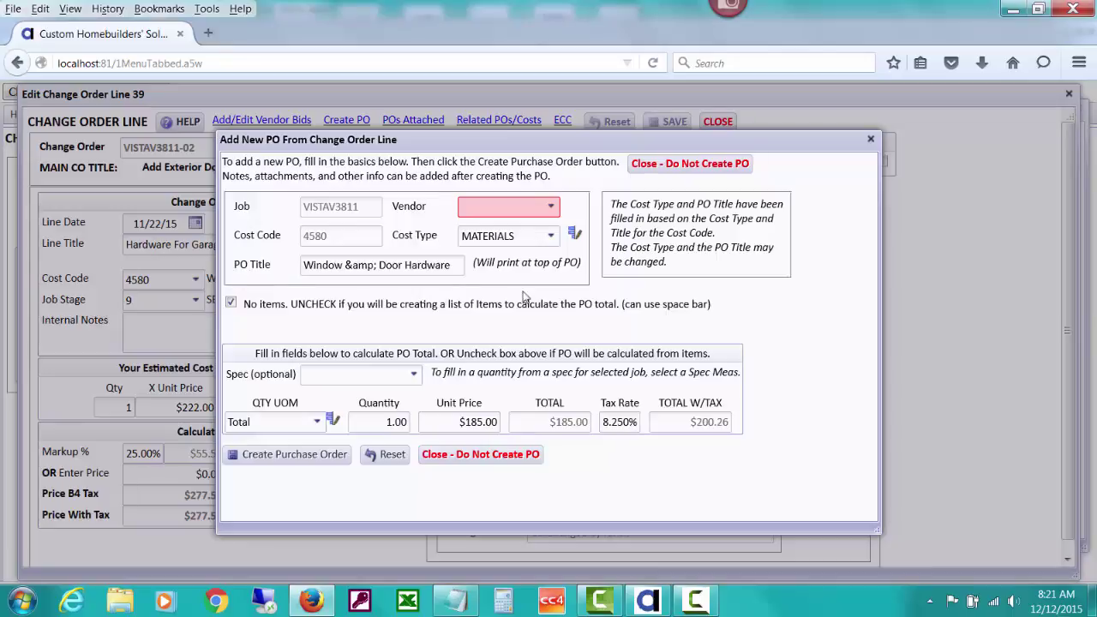
click(520, 206)
text(cor)
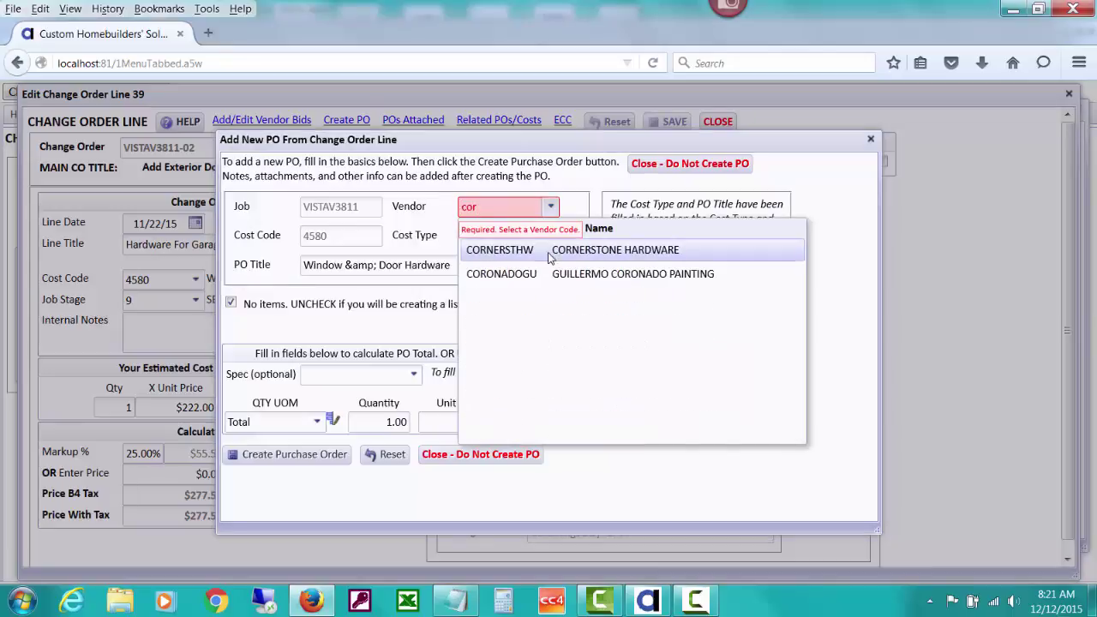
click(549, 253)
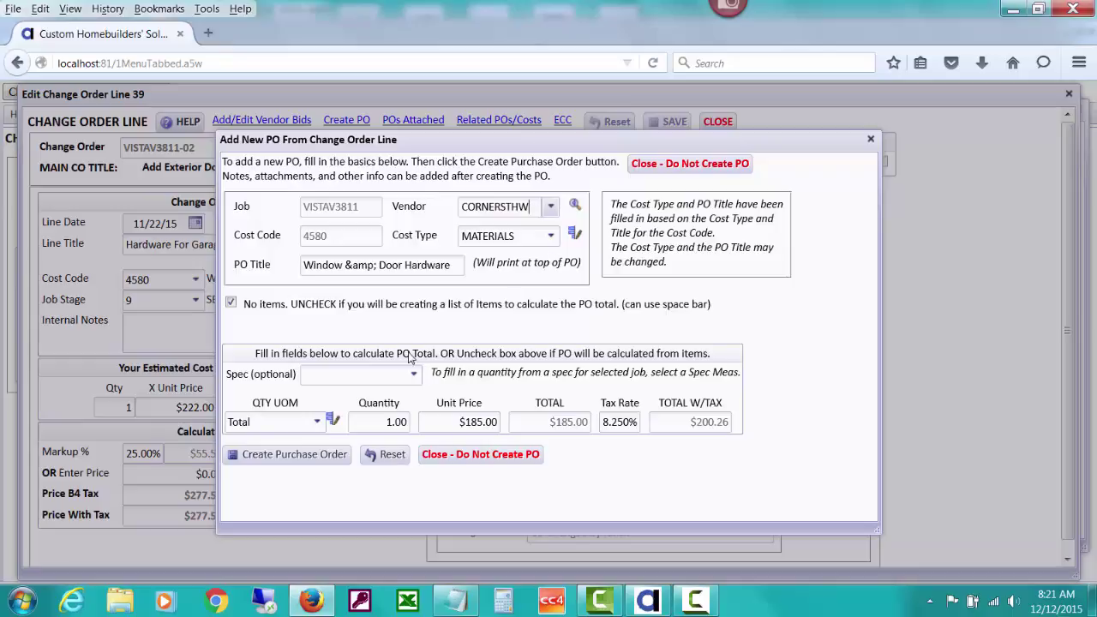
click(318, 454)
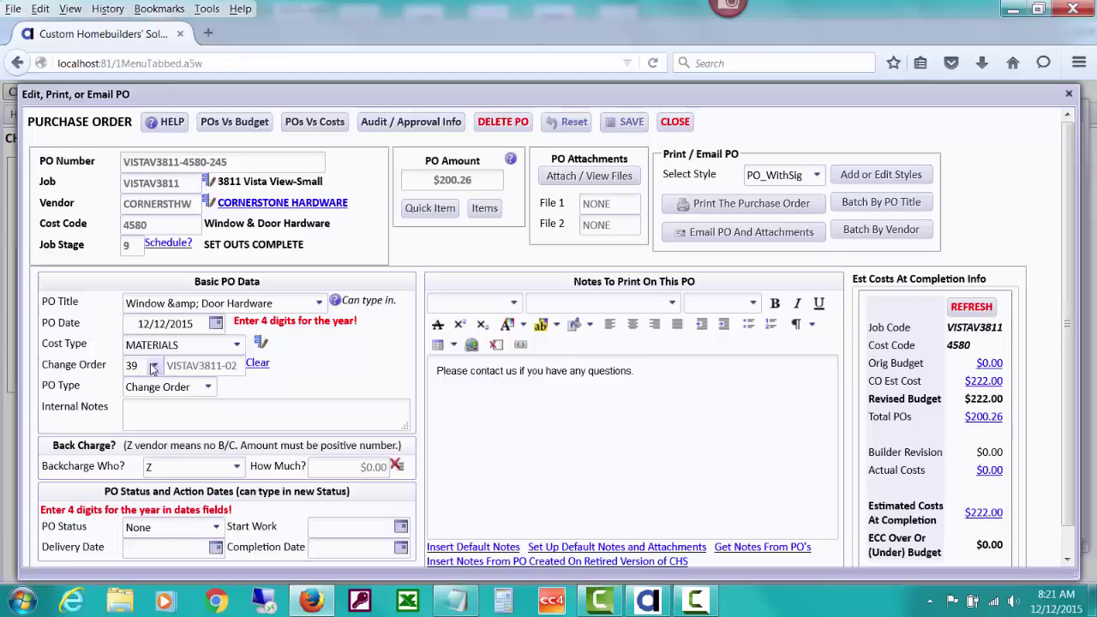
click(153, 366)
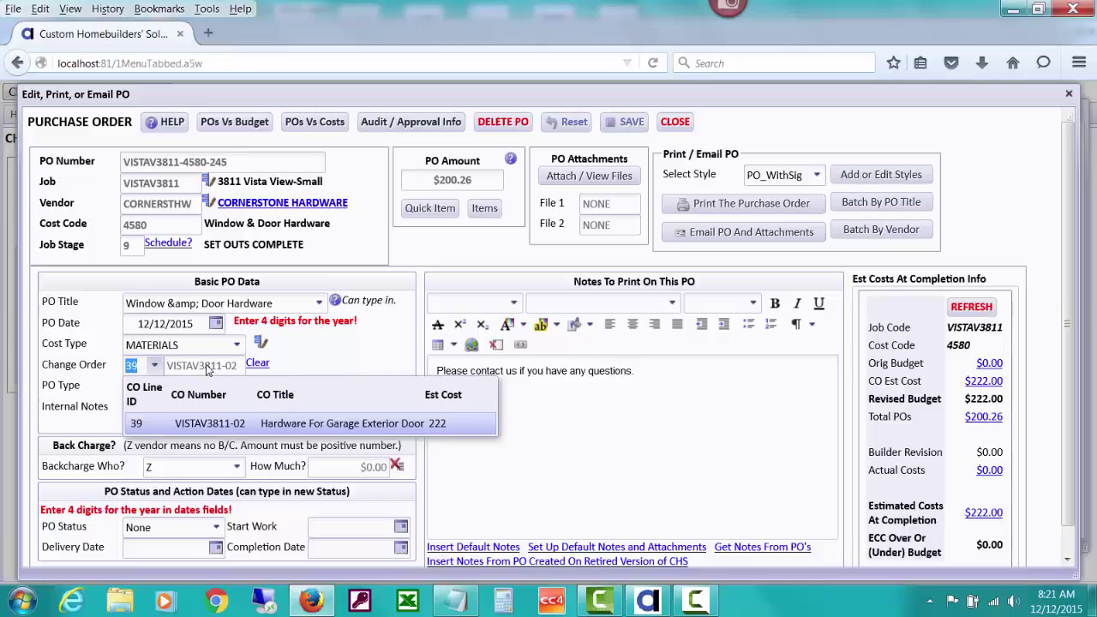
click(318, 367)
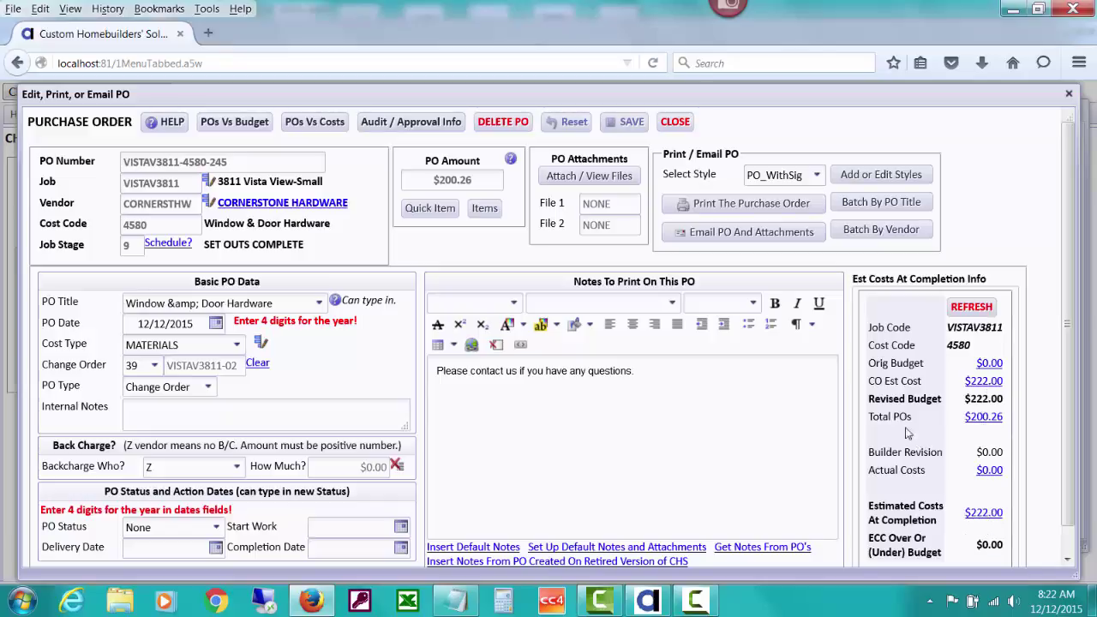
Close the PO and change order windows, then run the All CO's Compared To PO's and Costs report
click(674, 122)
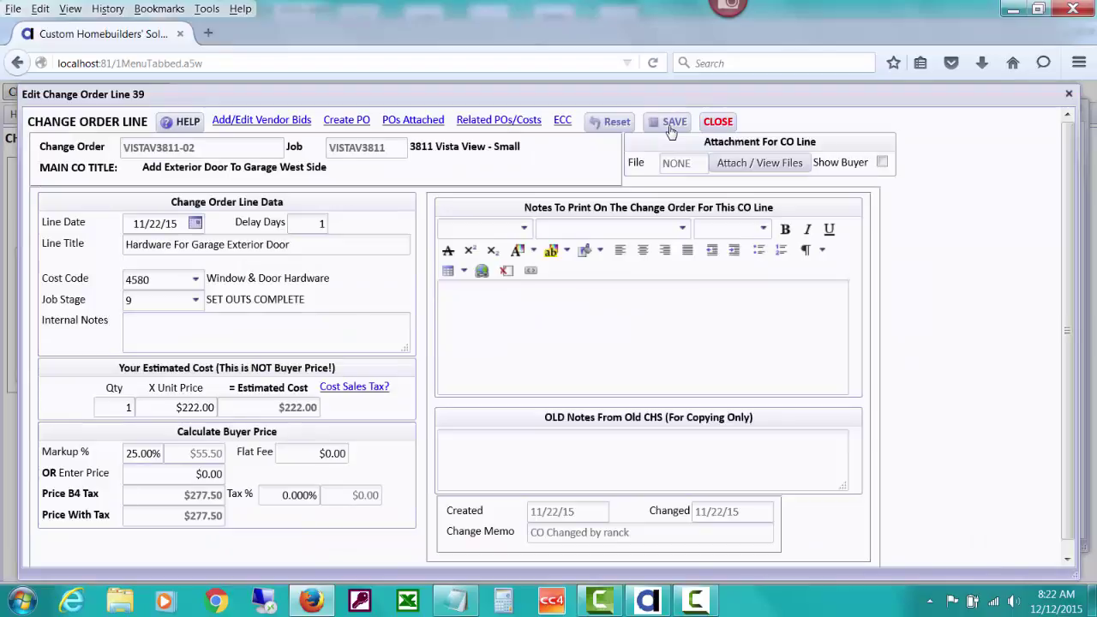
click(724, 123)
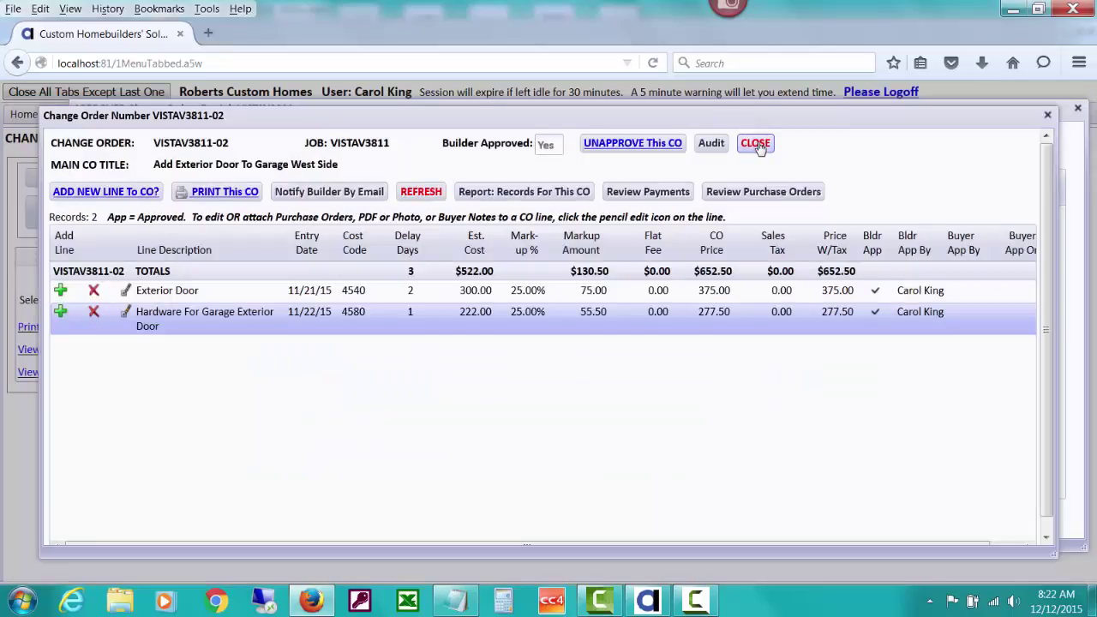
click(753, 143)
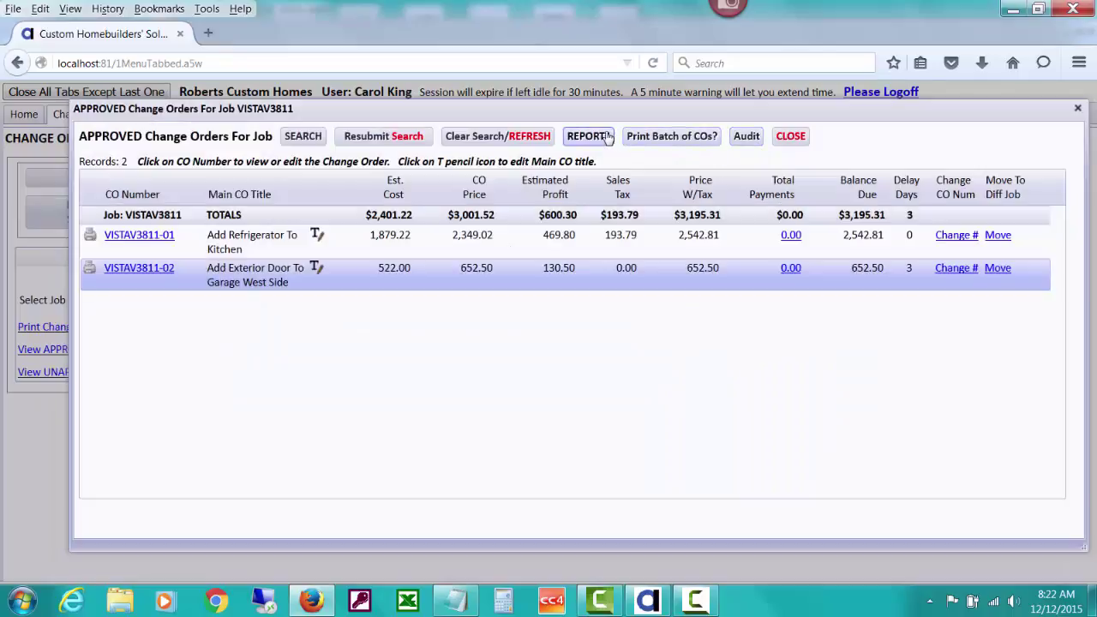
click(588, 136)
click(575, 470)
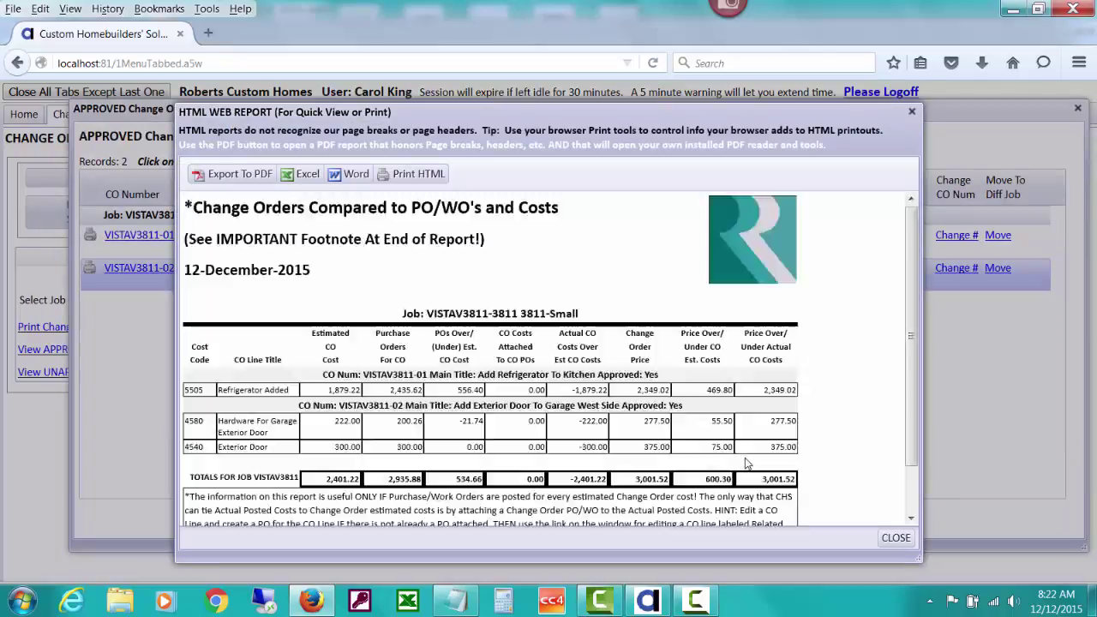
scroll(910, 372, down, 1)
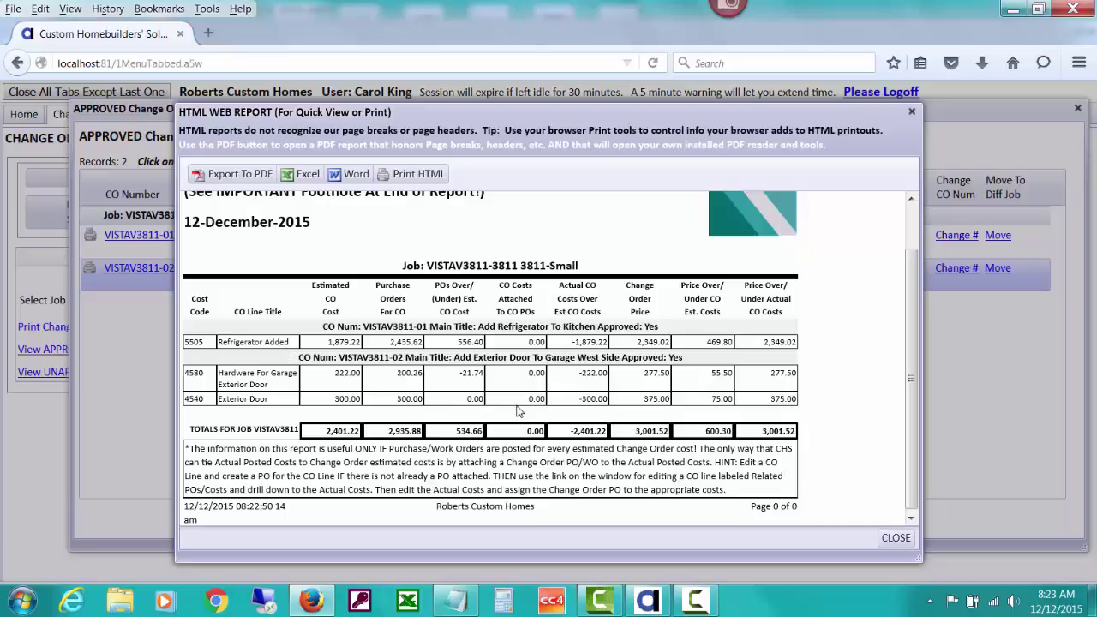
Close the report and start a new payables record for vendor Cornerstone Hardware
click(896, 538)
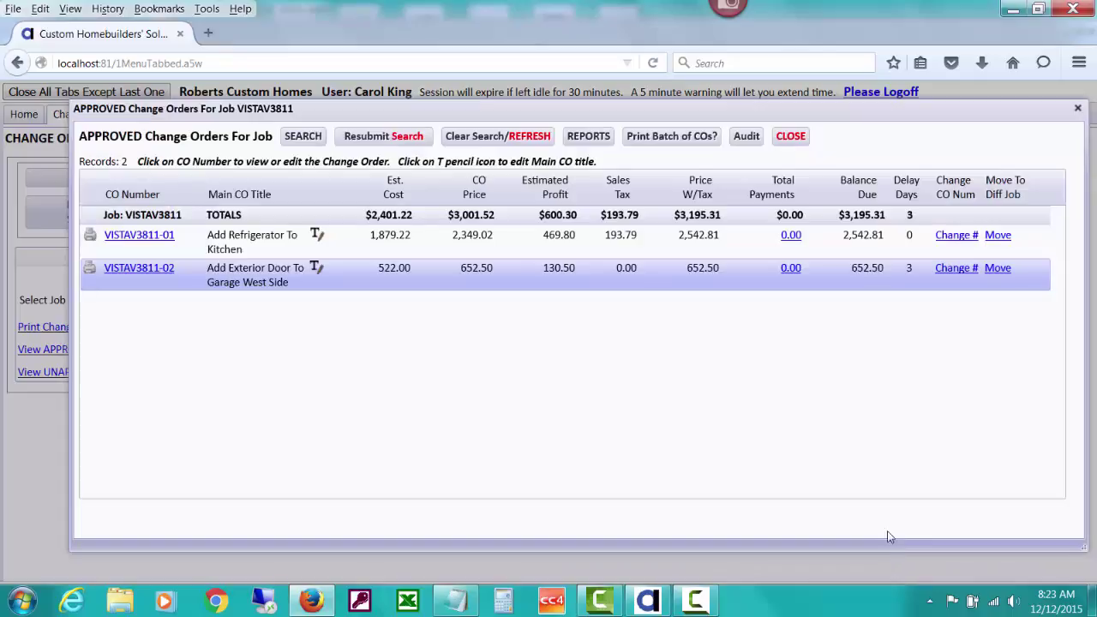
click(795, 138)
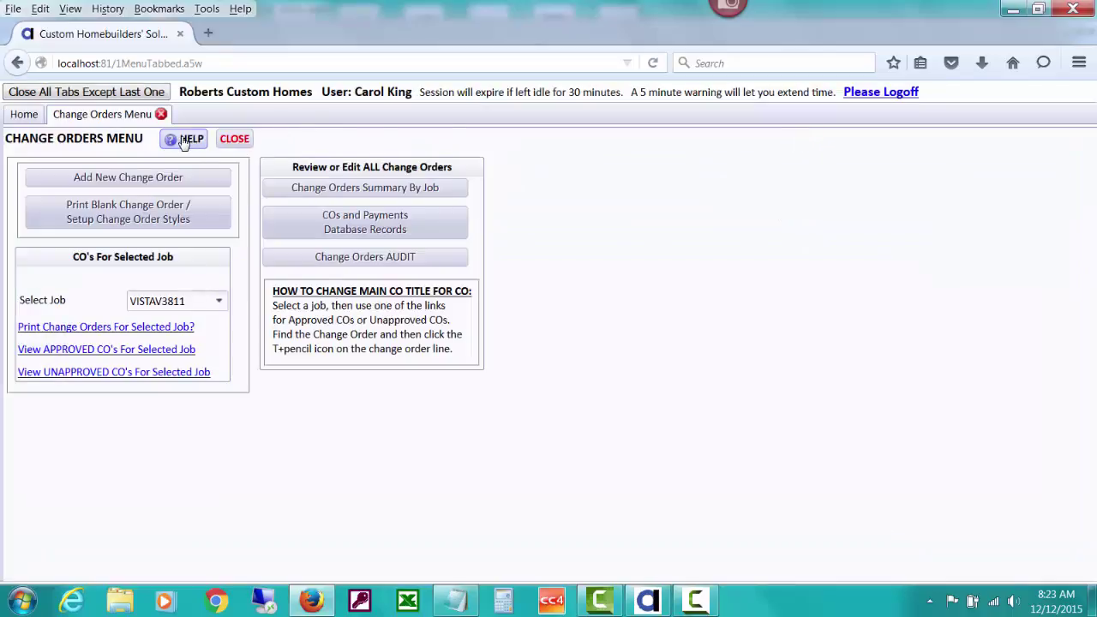
click(25, 115)
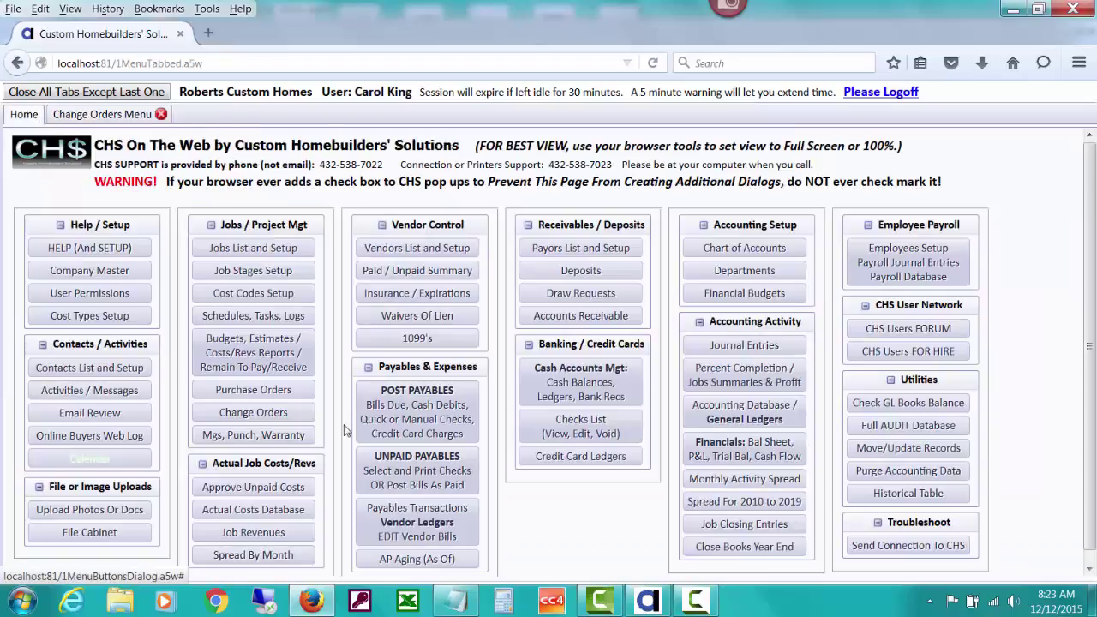
click(451, 425)
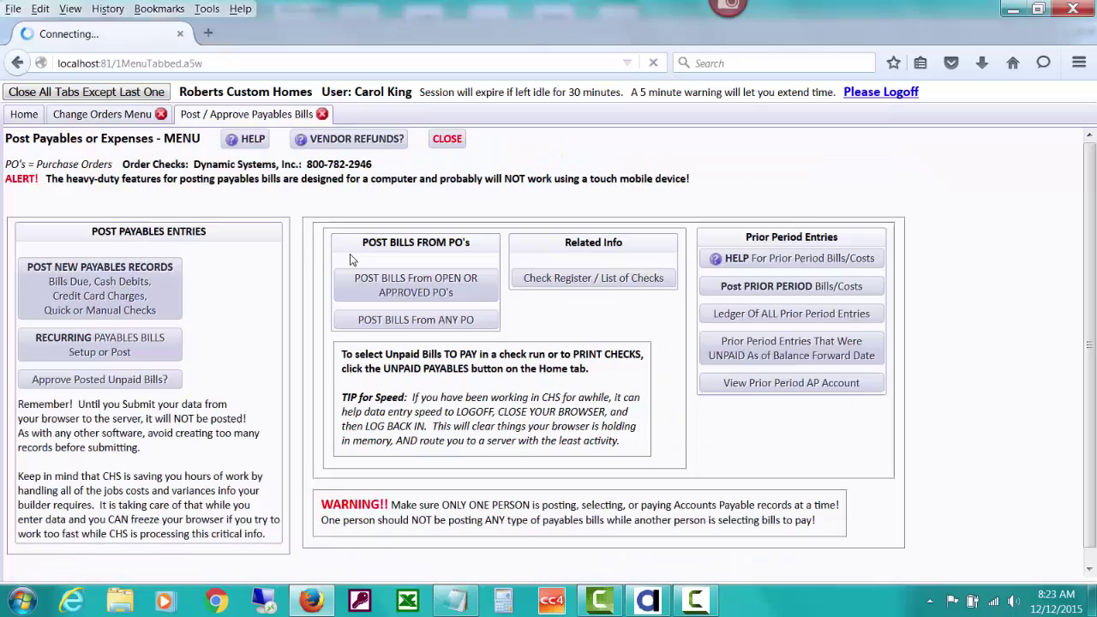
click(148, 314)
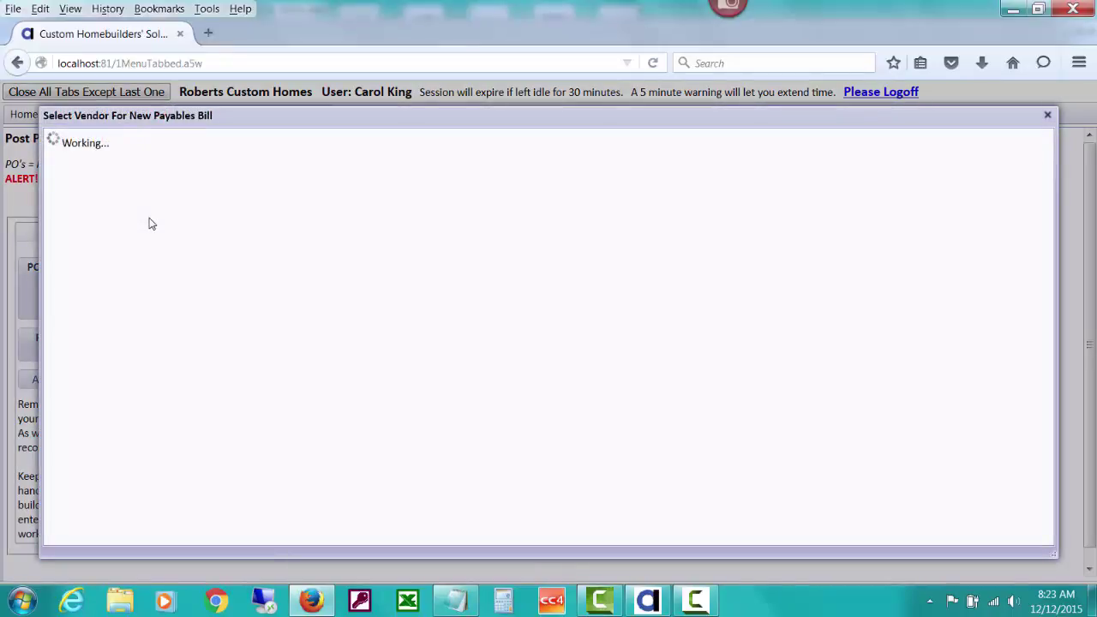
text(cor)
click(242, 242)
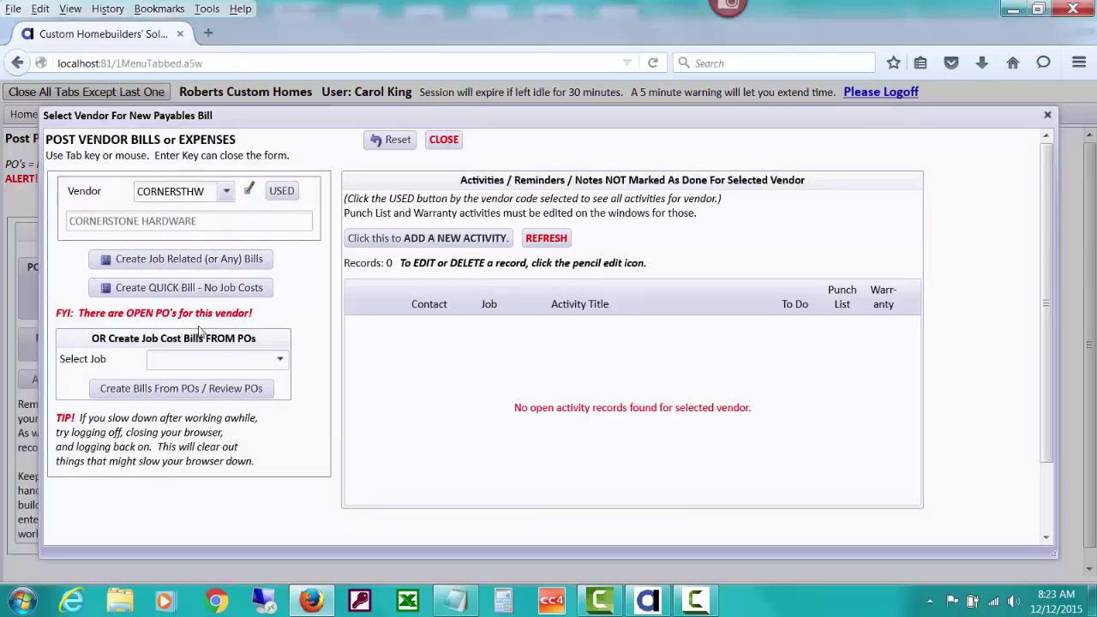
click(216, 268)
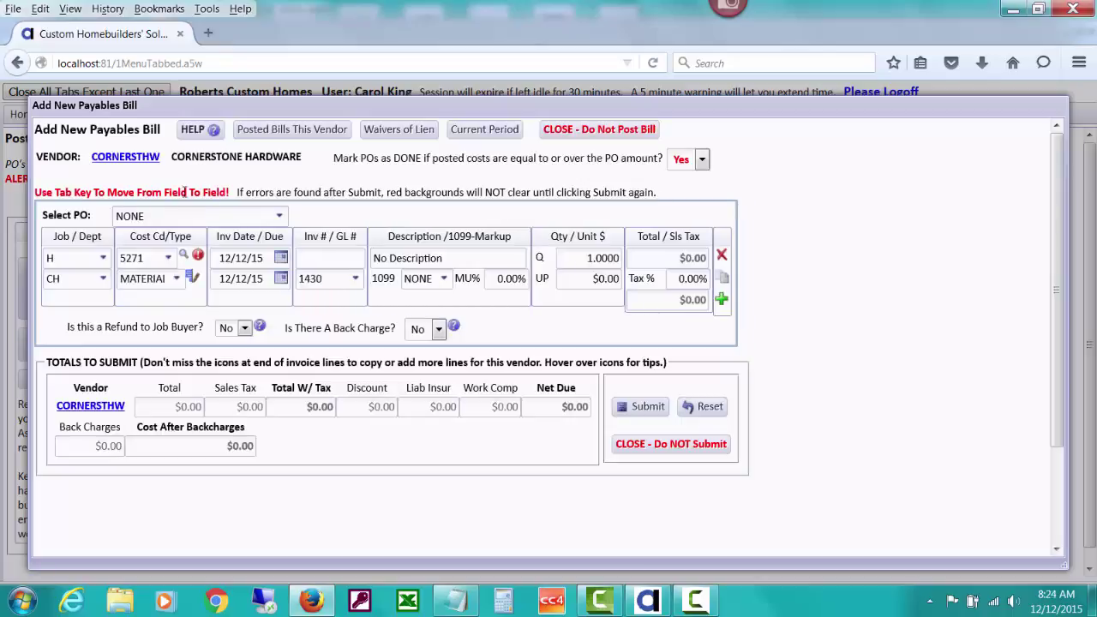
click(278, 218)
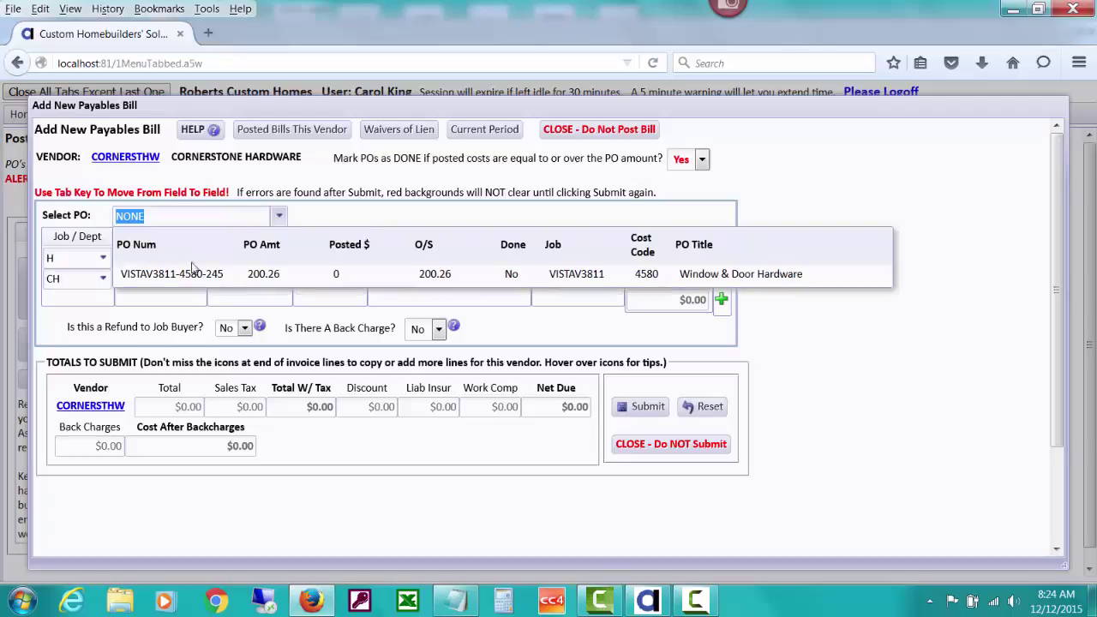
click(312, 275)
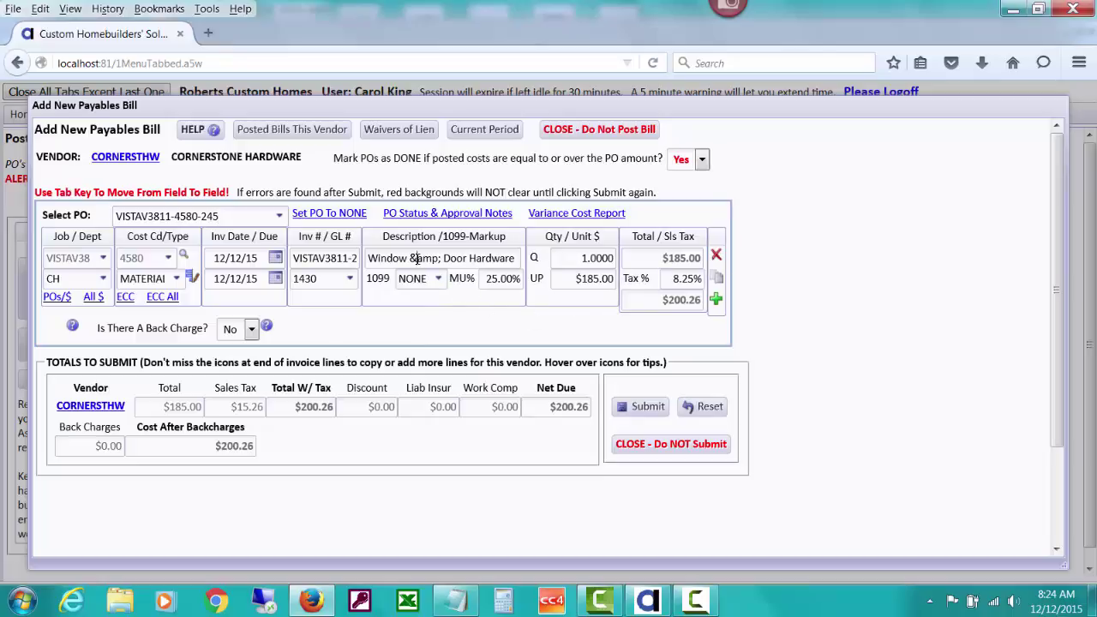
Replace the stray '&amp;' so the line description reads 'Window & Door Hardware'
drag(411, 257, 438, 257)
key(BackSpace)
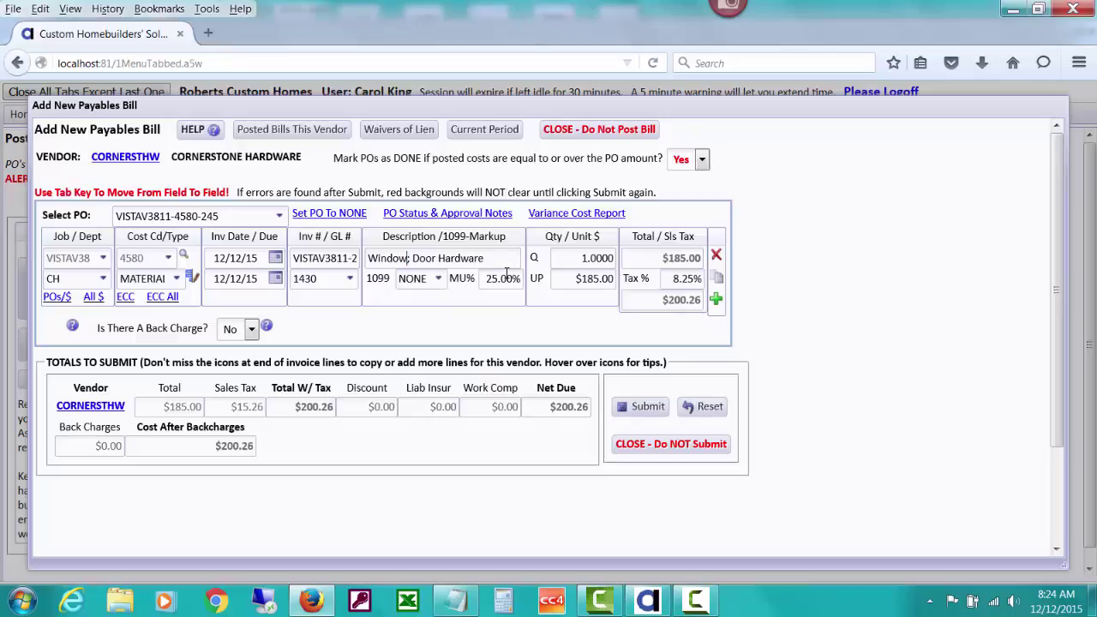
key(BackSpace)
text(w and)
key(Delete)
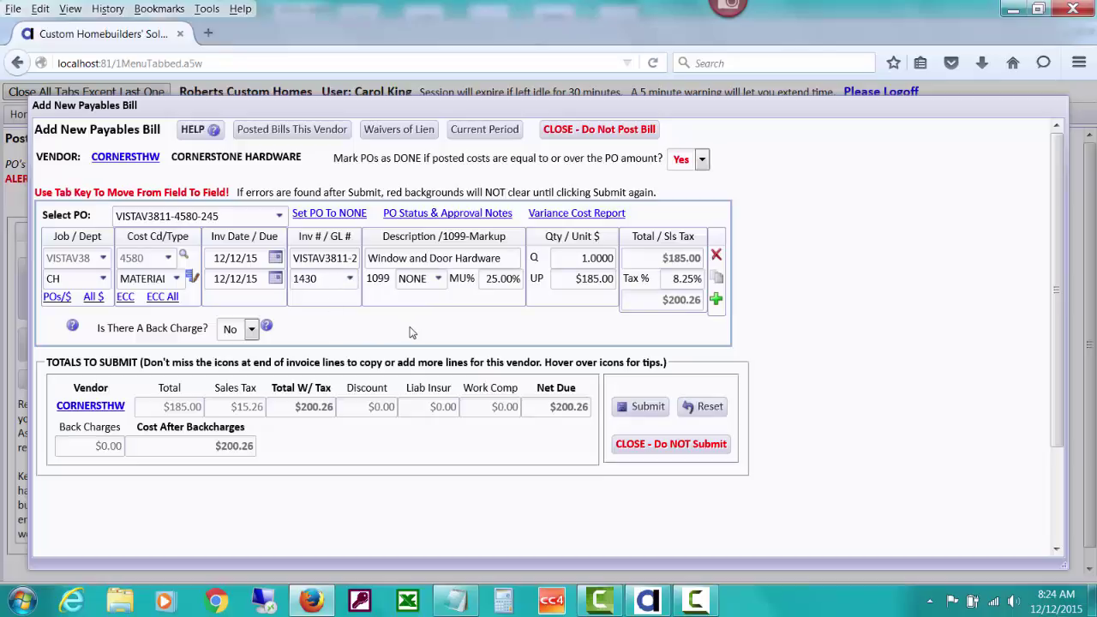
drag(429, 258, 412, 255)
text(&)
key(Tab)
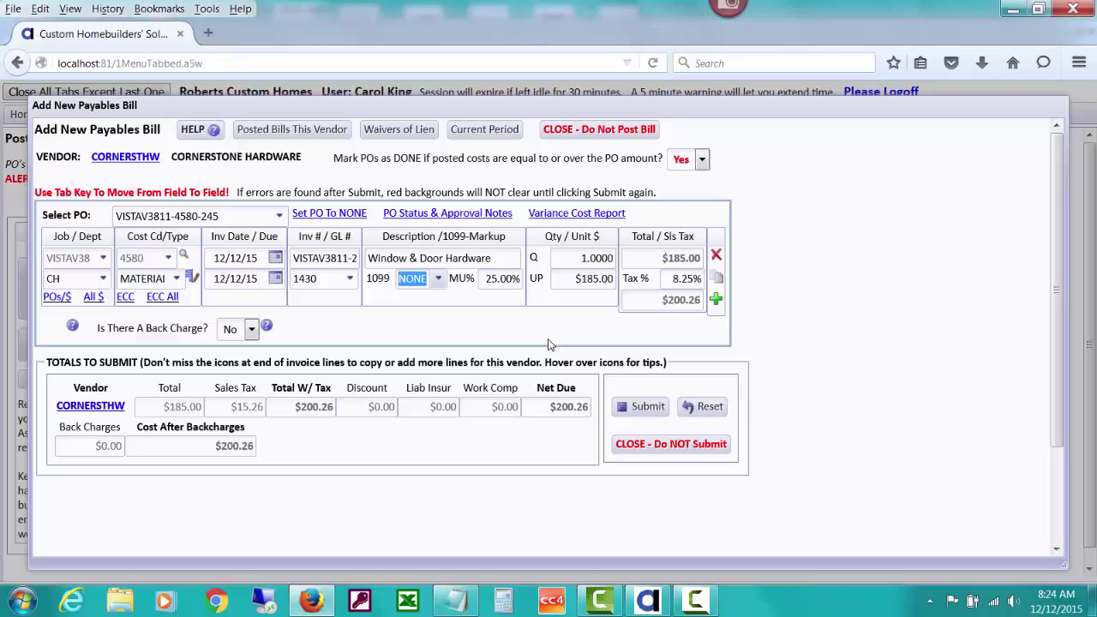
Submit the $200.26 Cornerstone Hardware bill as UNPAID to pay later and close the forms
click(647, 418)
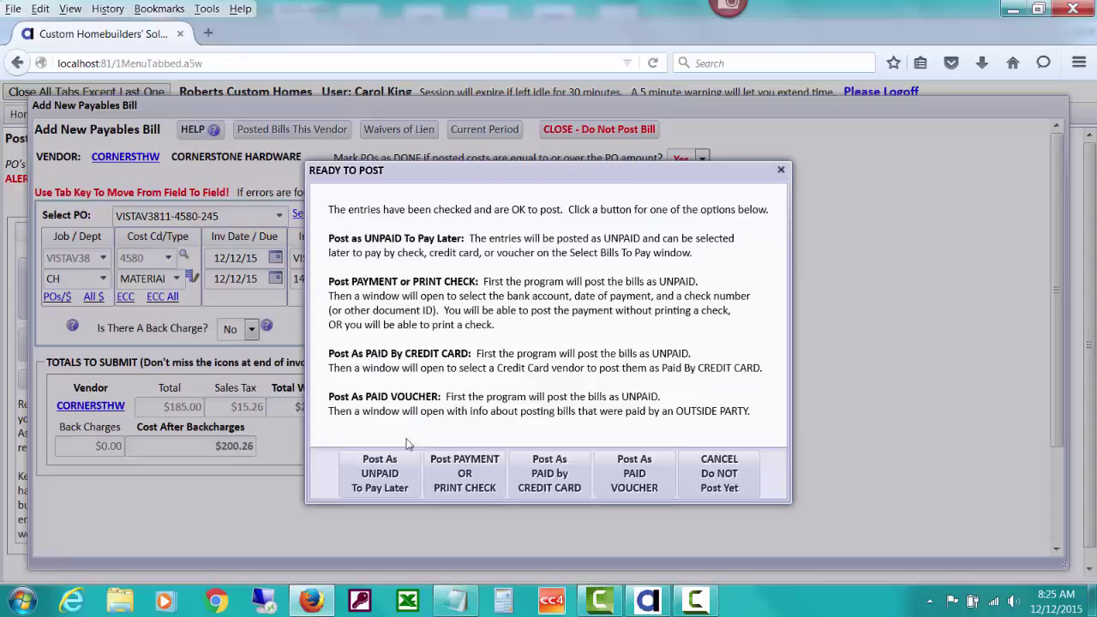
click(398, 474)
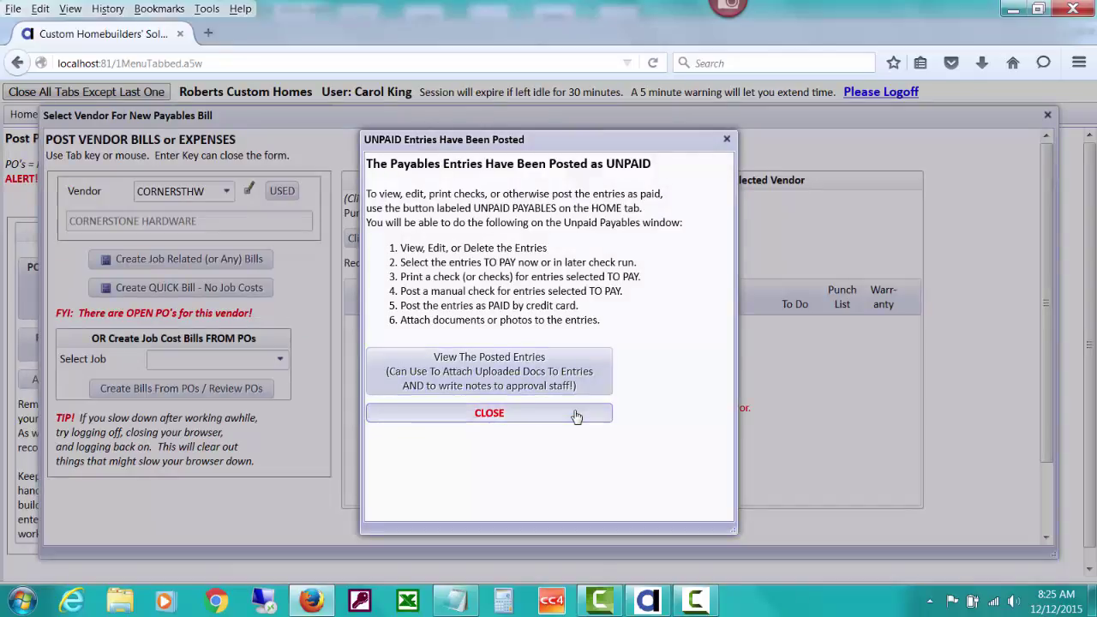
click(575, 413)
click(451, 149)
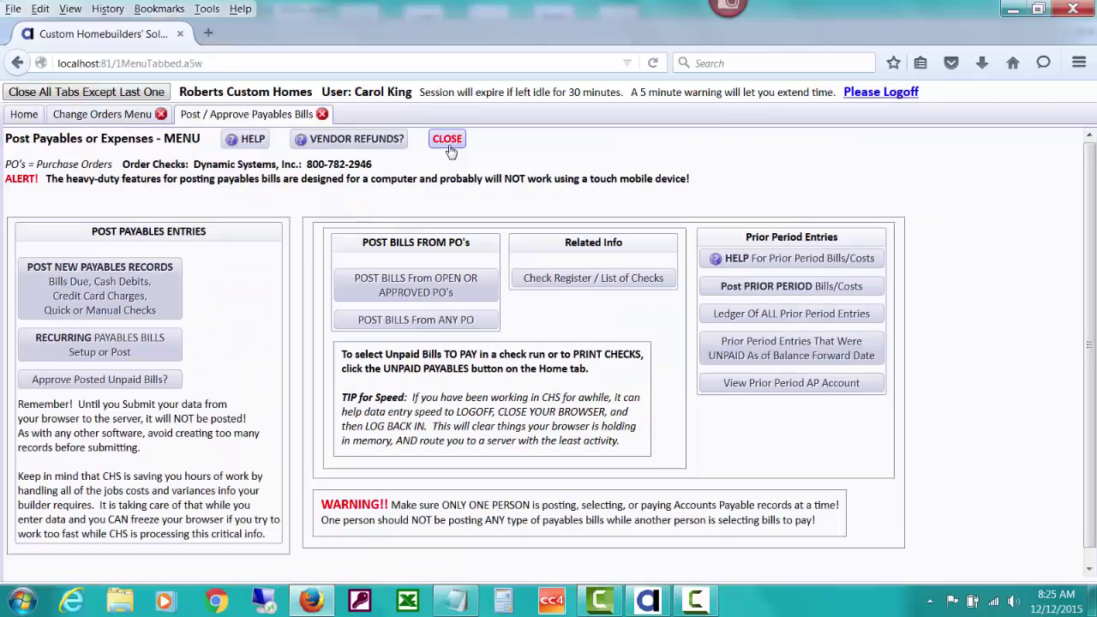
Rerun job VISTAV3811's All CO's Compared To PO's and Costs report, review it, and close it
click(76, 117)
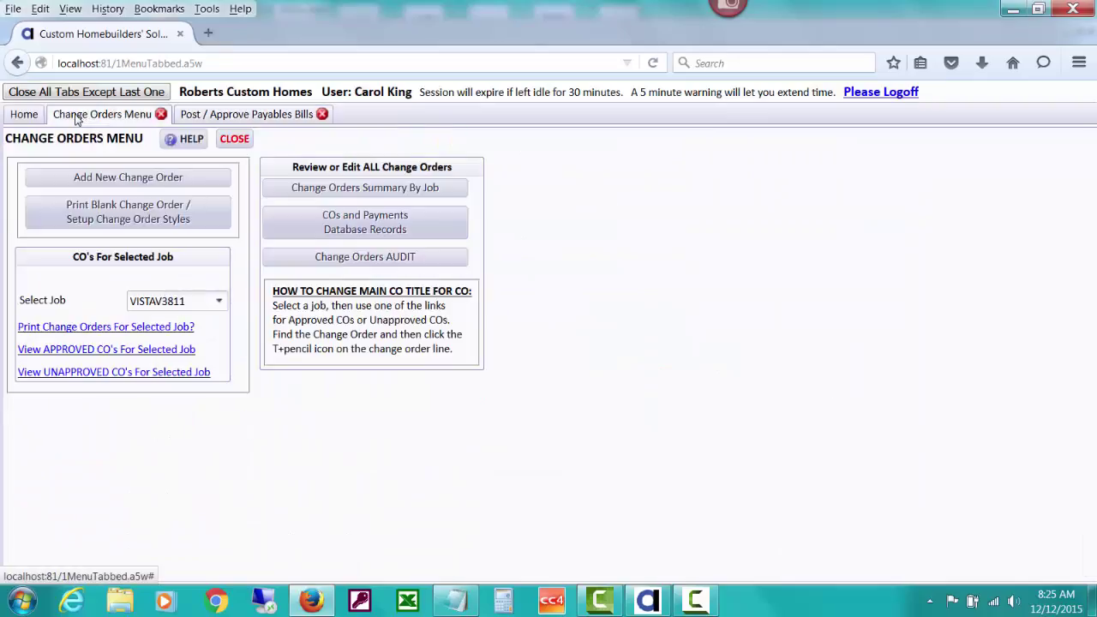
click(183, 350)
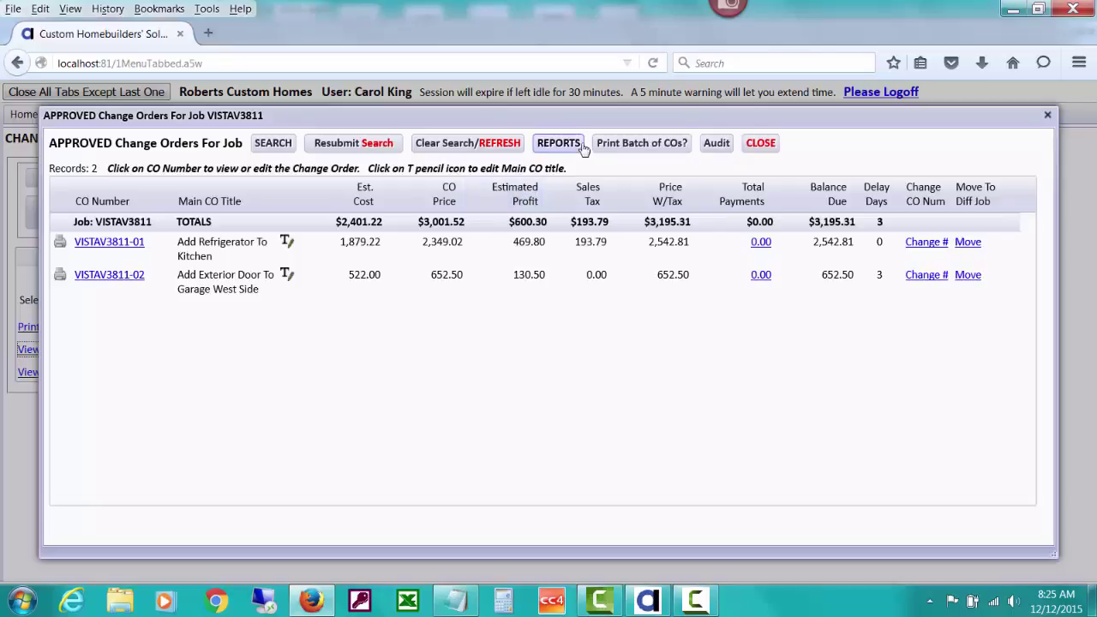
click(557, 144)
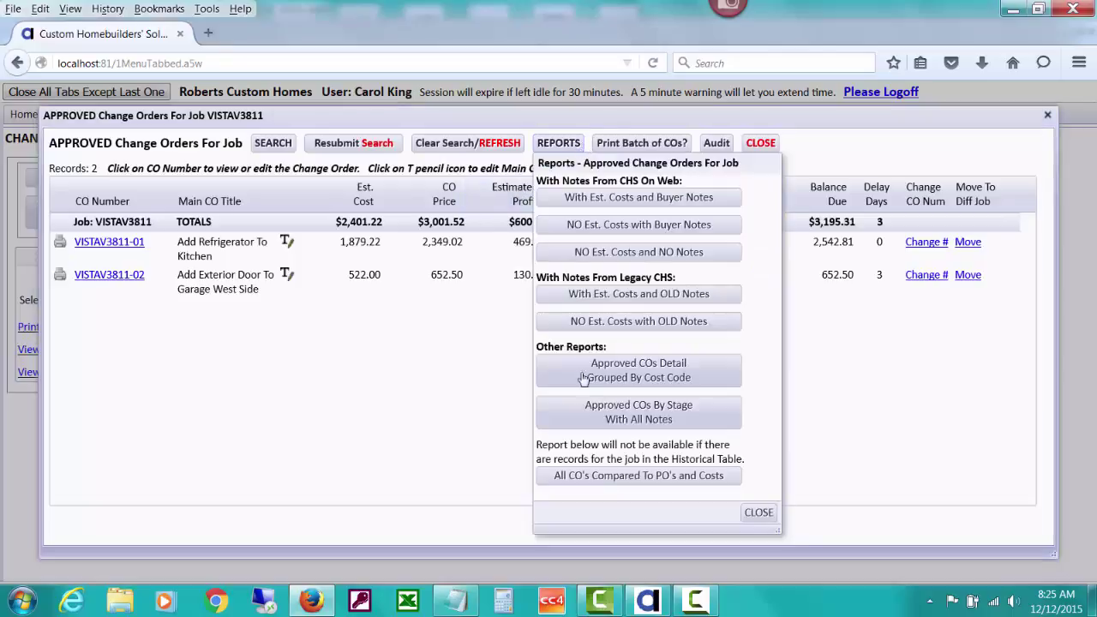
click(577, 476)
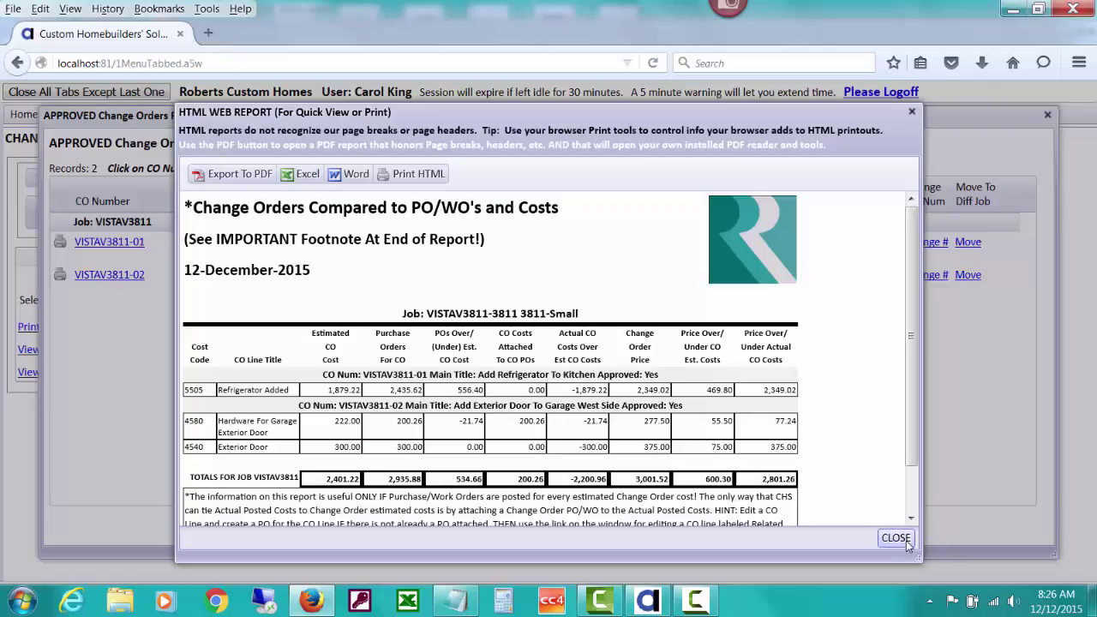
click(905, 540)
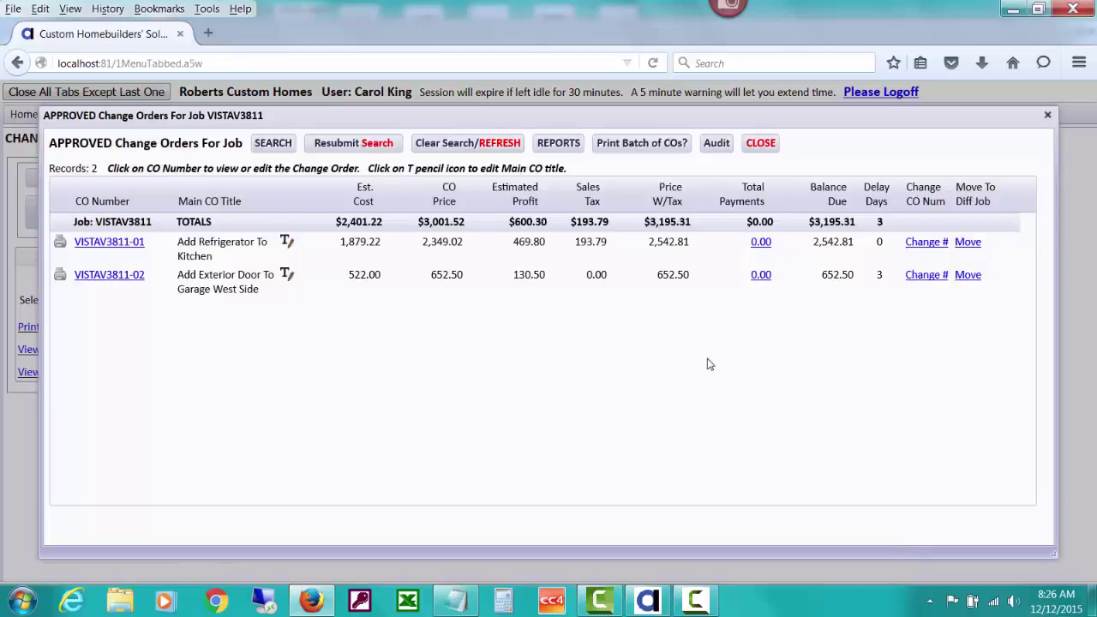
Open a new job-related payables bill for vendor BUILDERS
click(759, 142)
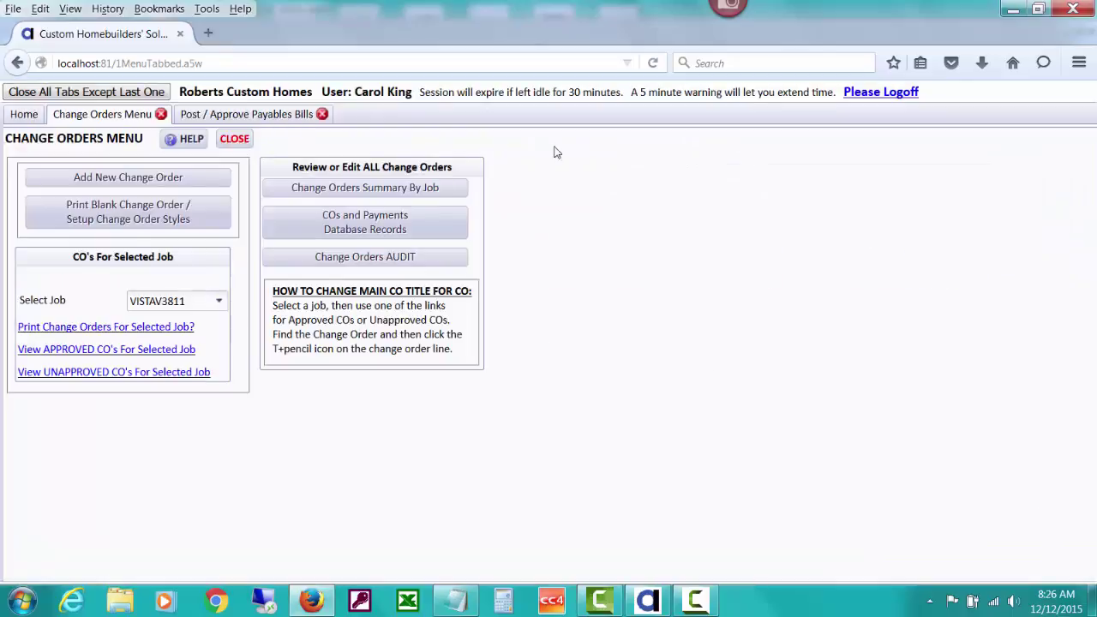
click(187, 114)
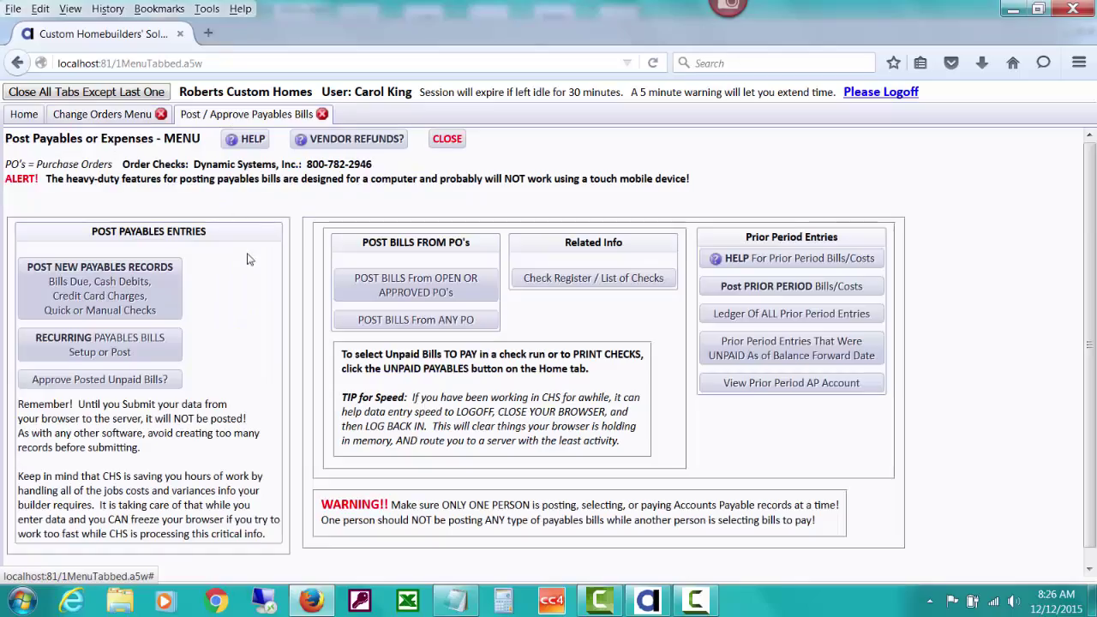
click(156, 282)
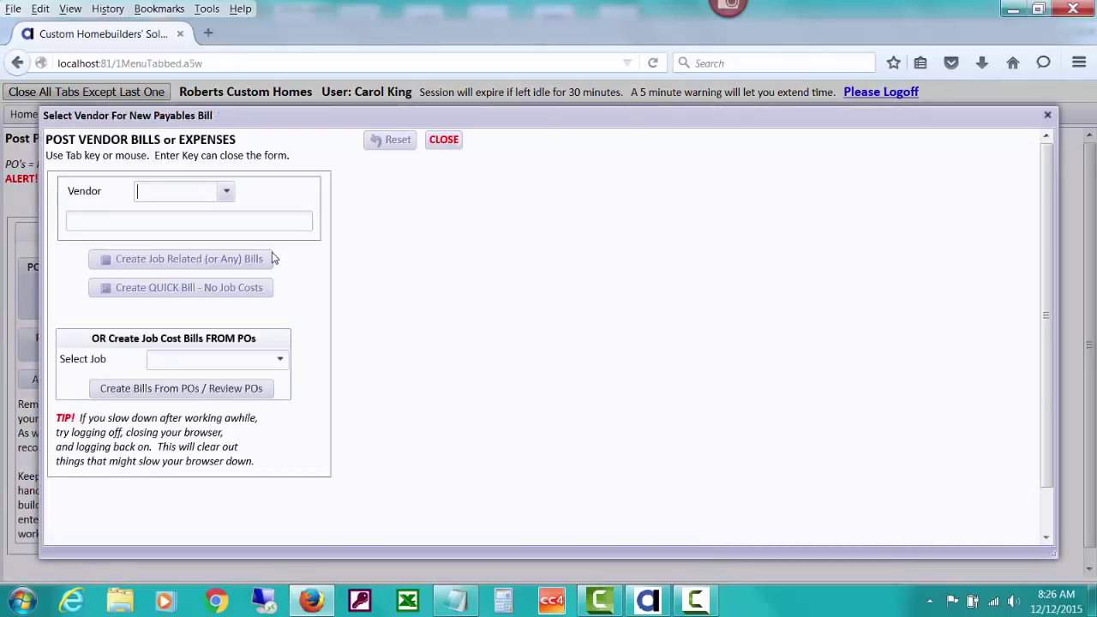
text(bui)
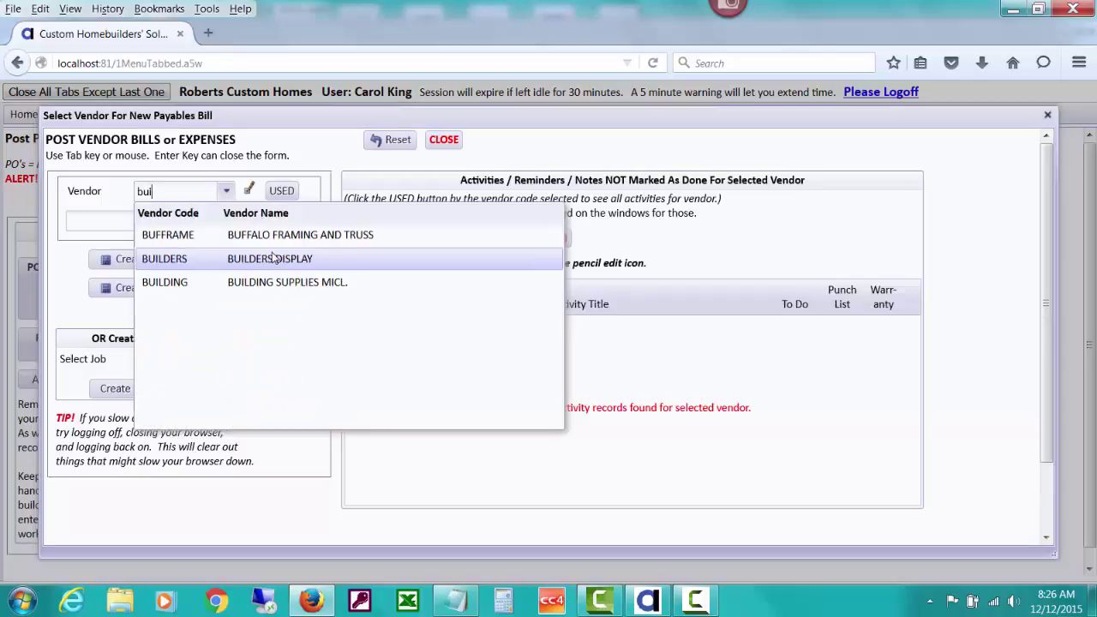
click(271, 247)
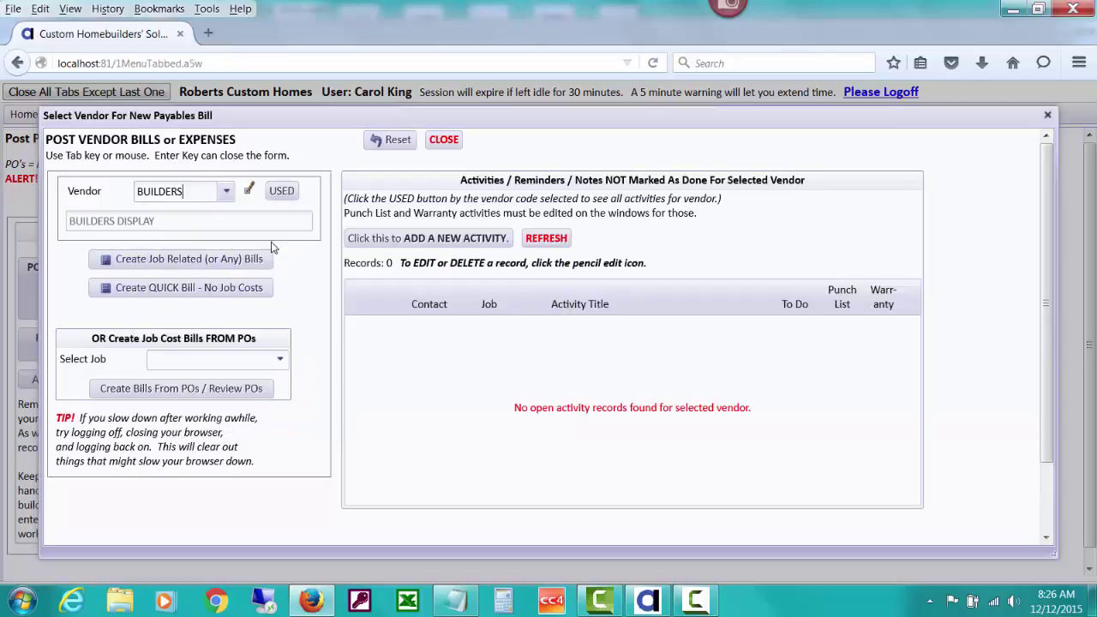
click(220, 261)
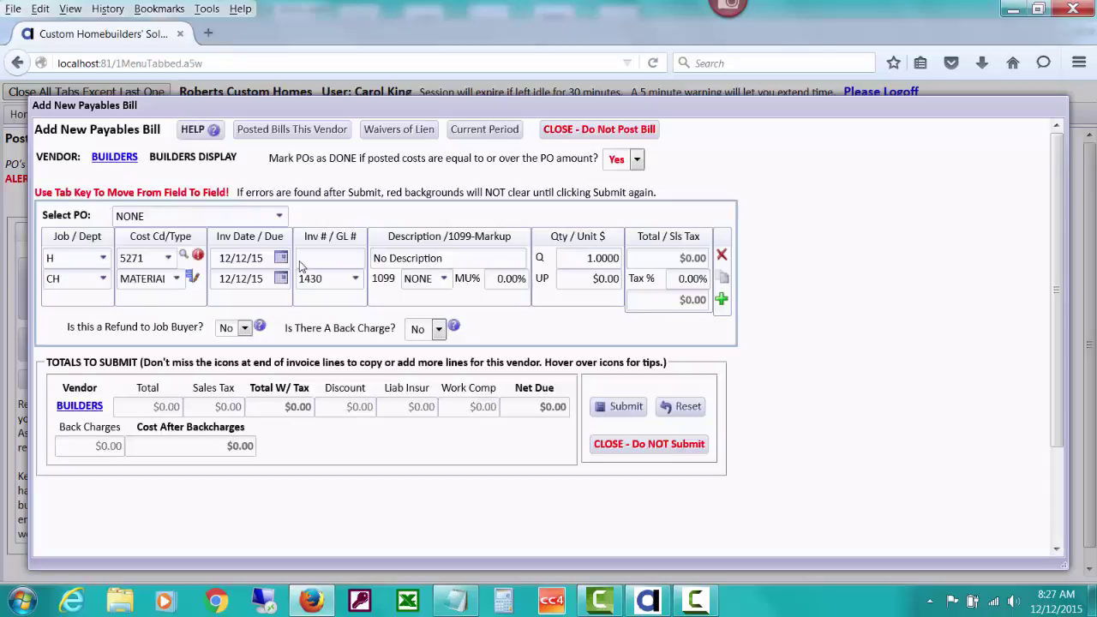
click(278, 220)
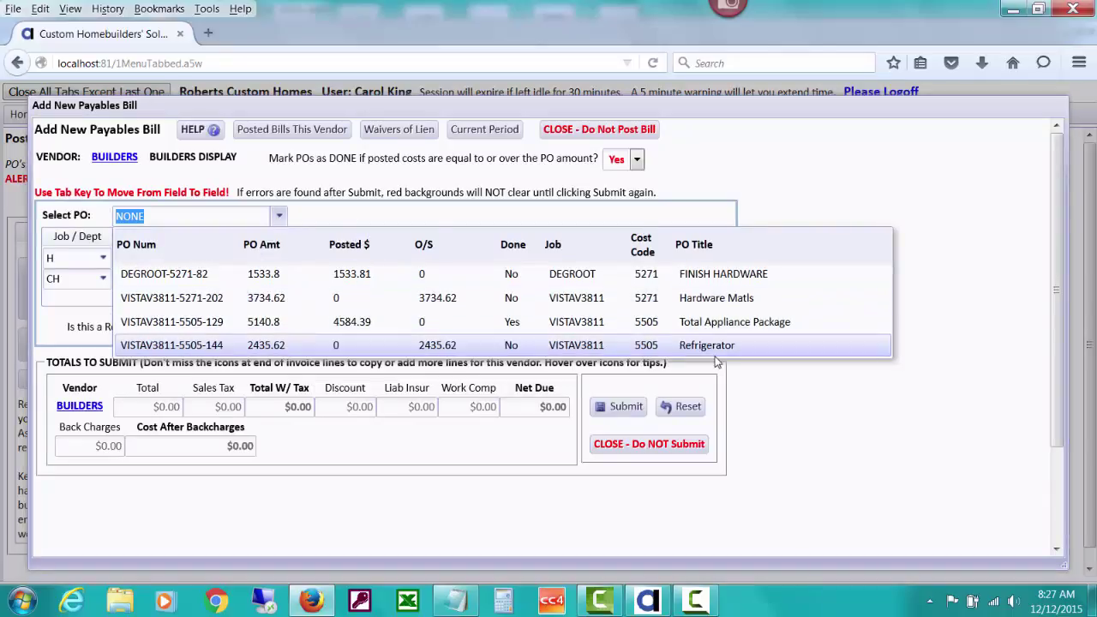
click(471, 349)
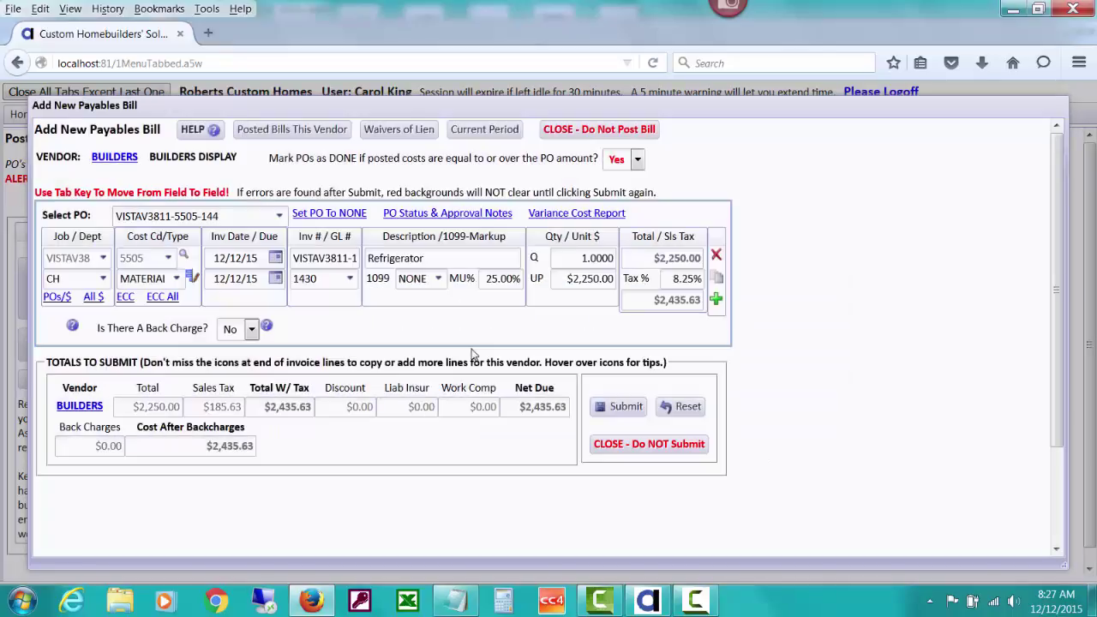
click(628, 407)
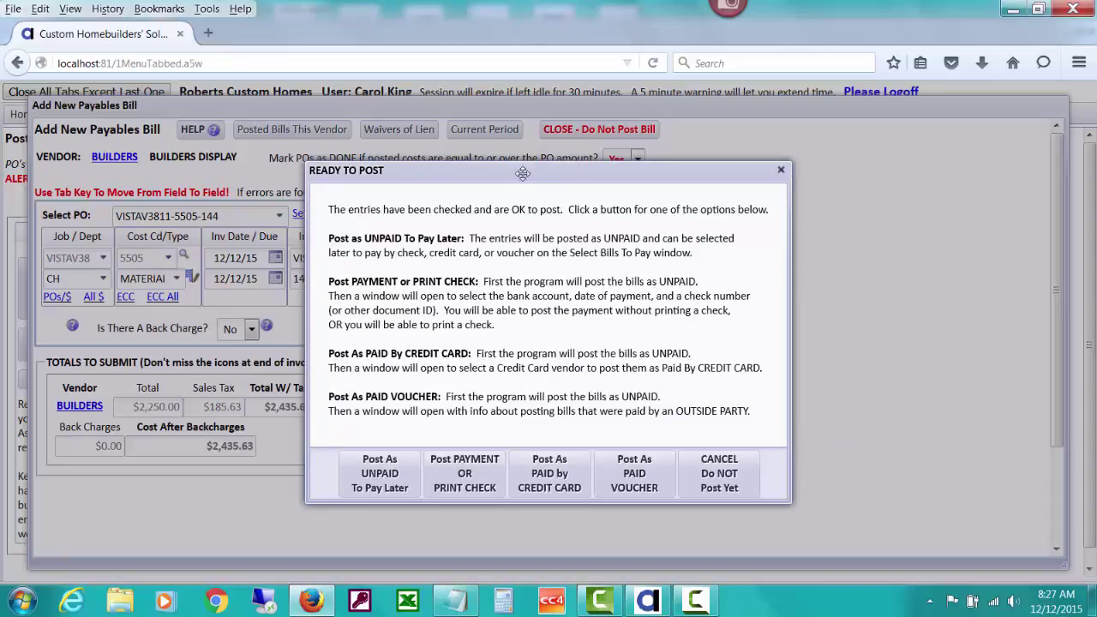
drag(524, 174, 588, 181)
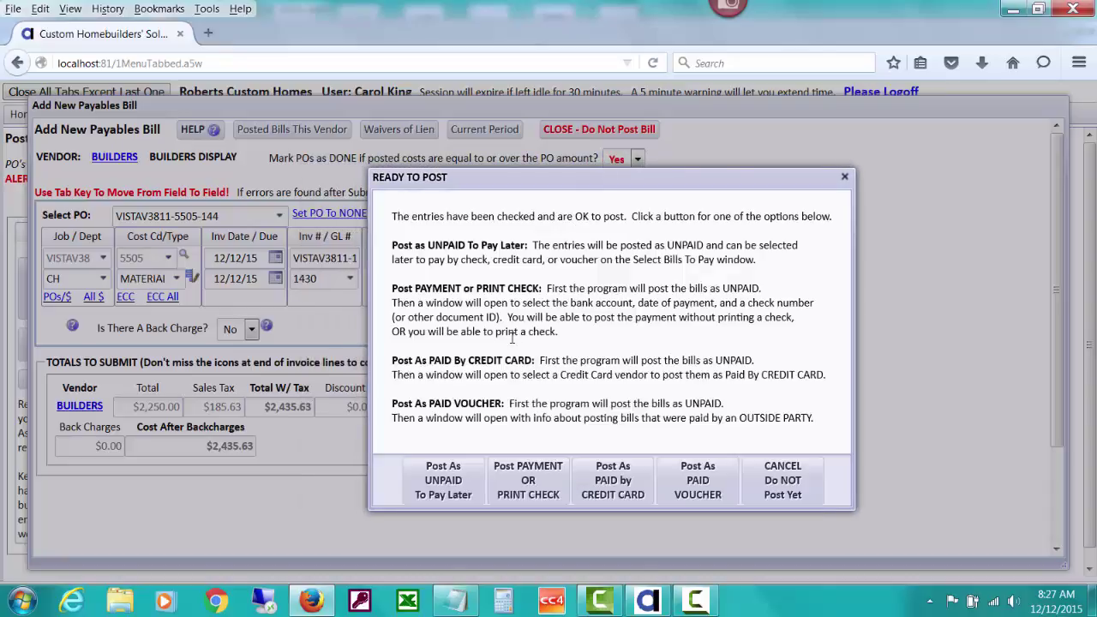
click(457, 485)
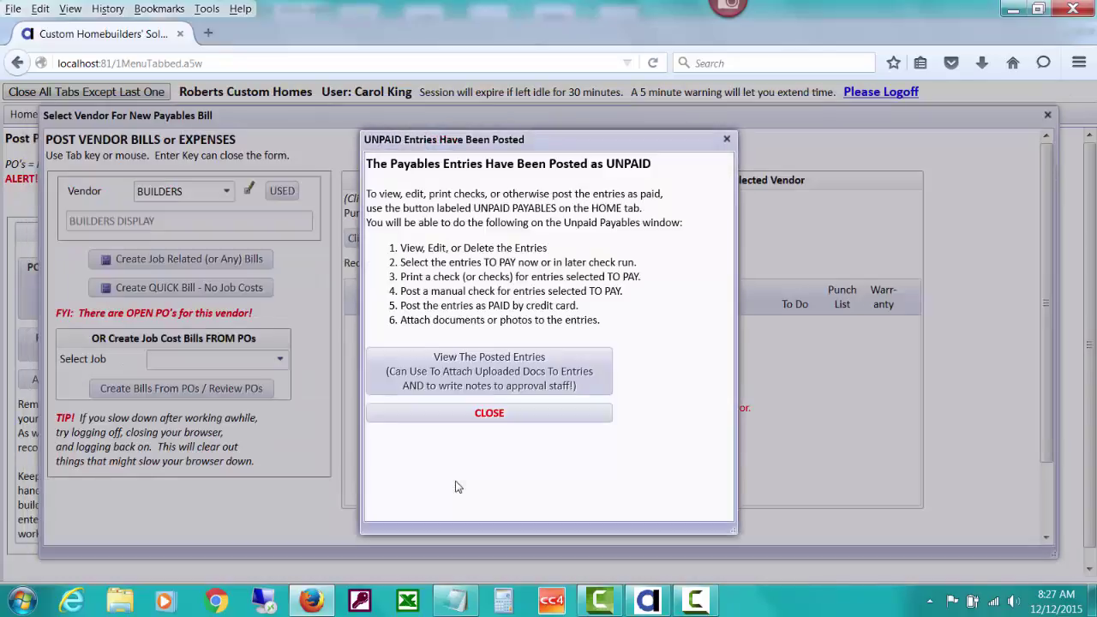
click(495, 415)
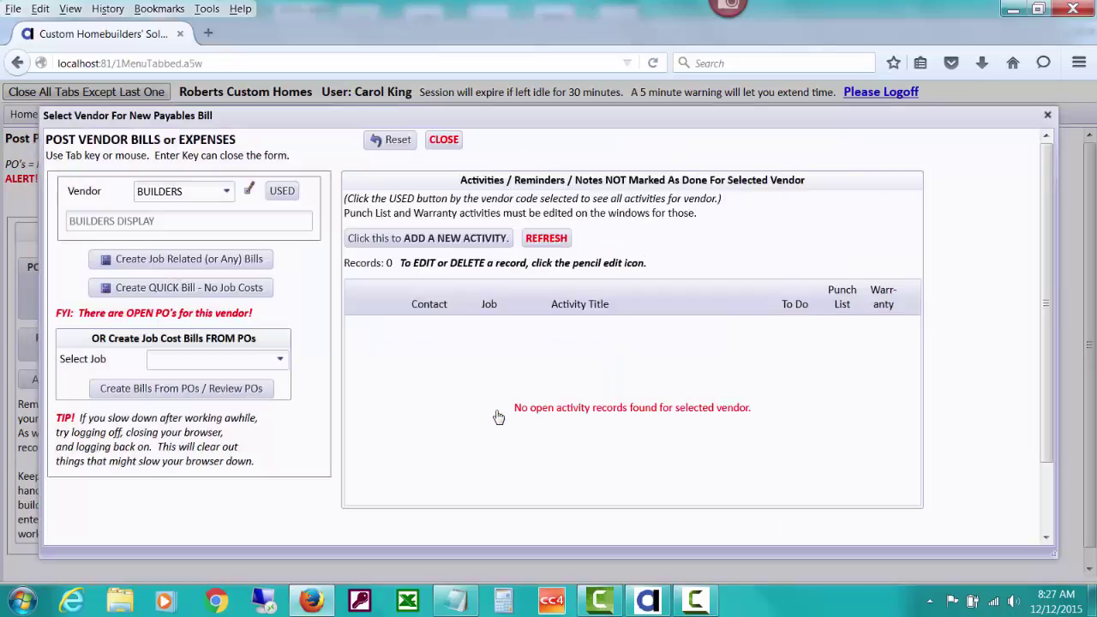
click(441, 142)
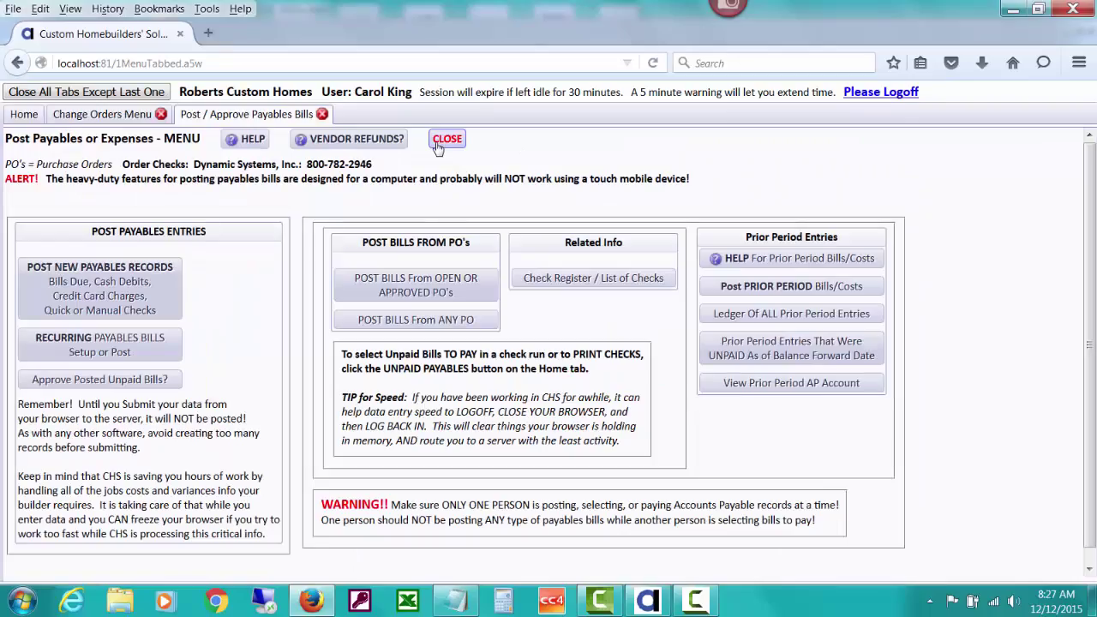
Rerun the All CO's Compared To PO's and Costs report for VISTAV3811 and scroll to the totals
click(117, 119)
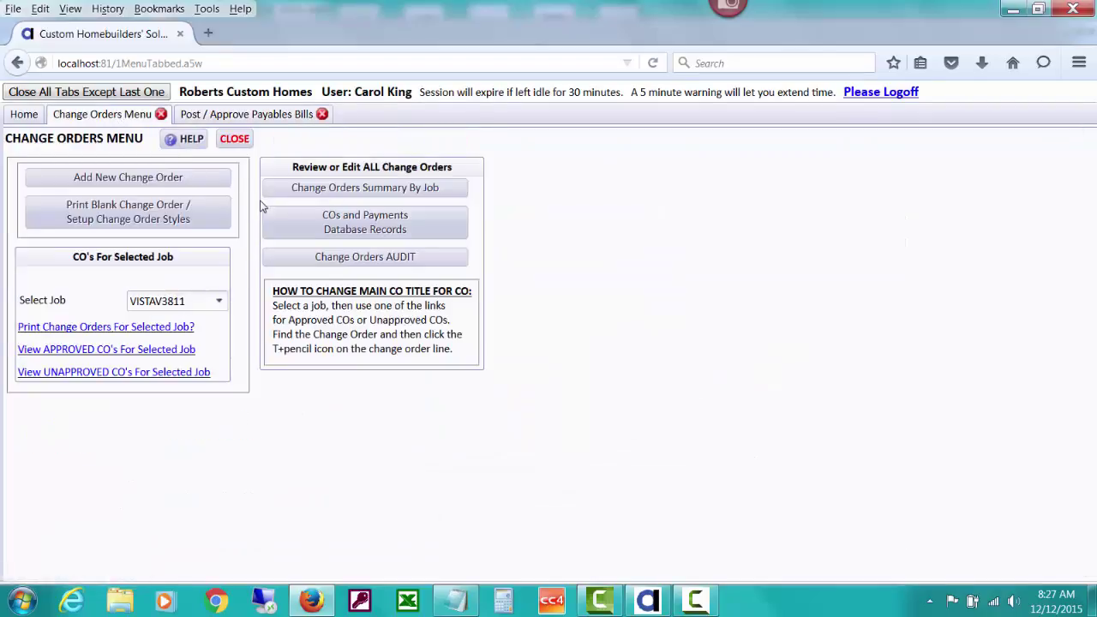
click(180, 351)
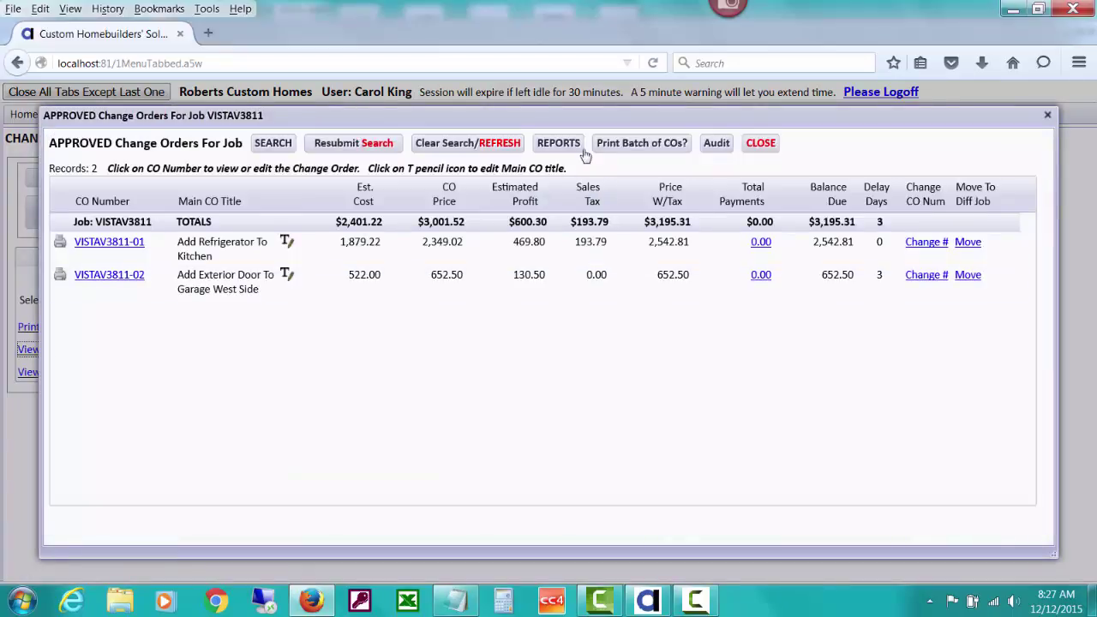
click(559, 144)
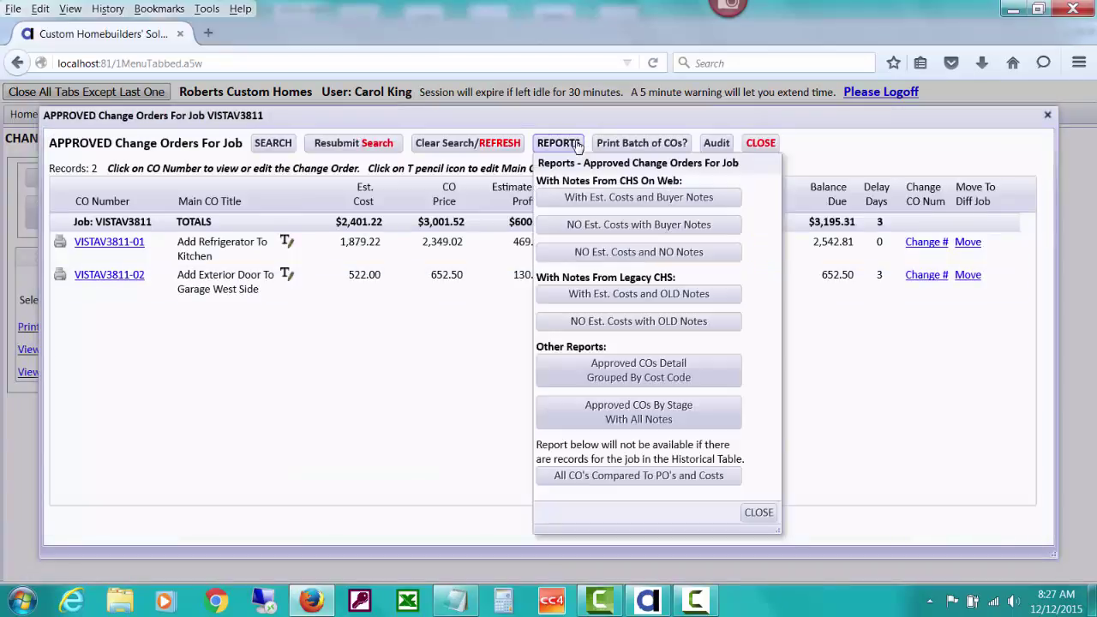
click(581, 477)
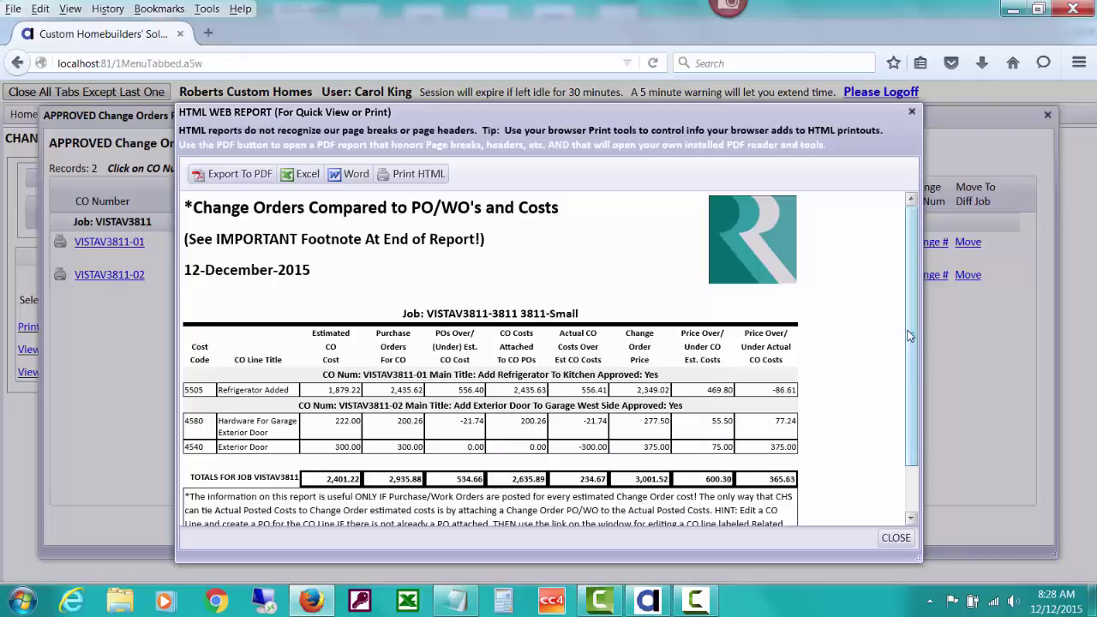
scroll(912, 342, down, 2)
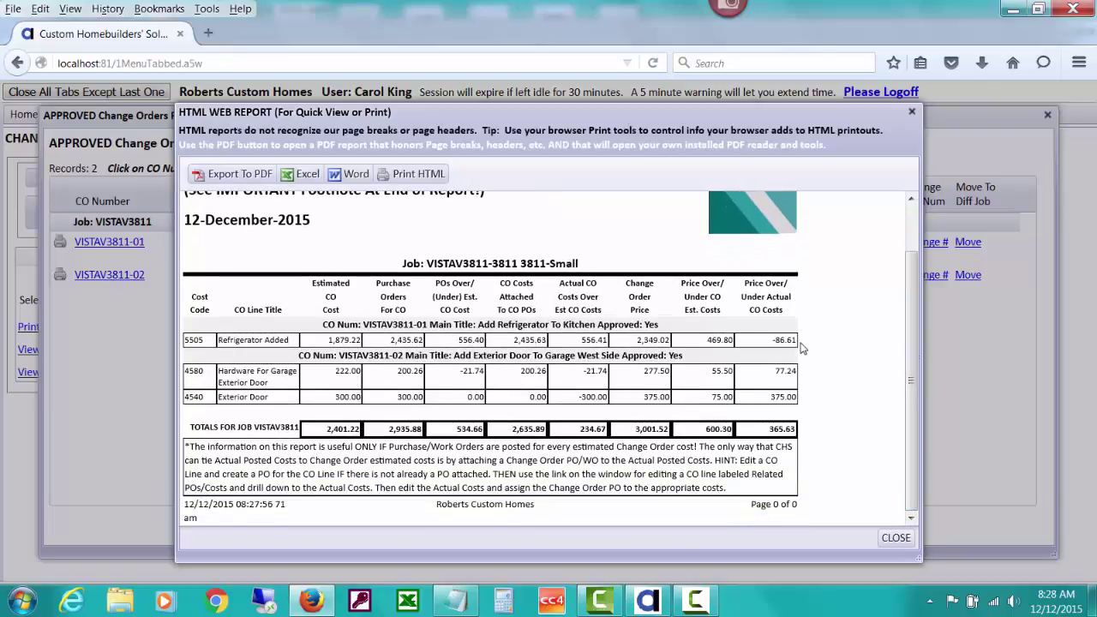